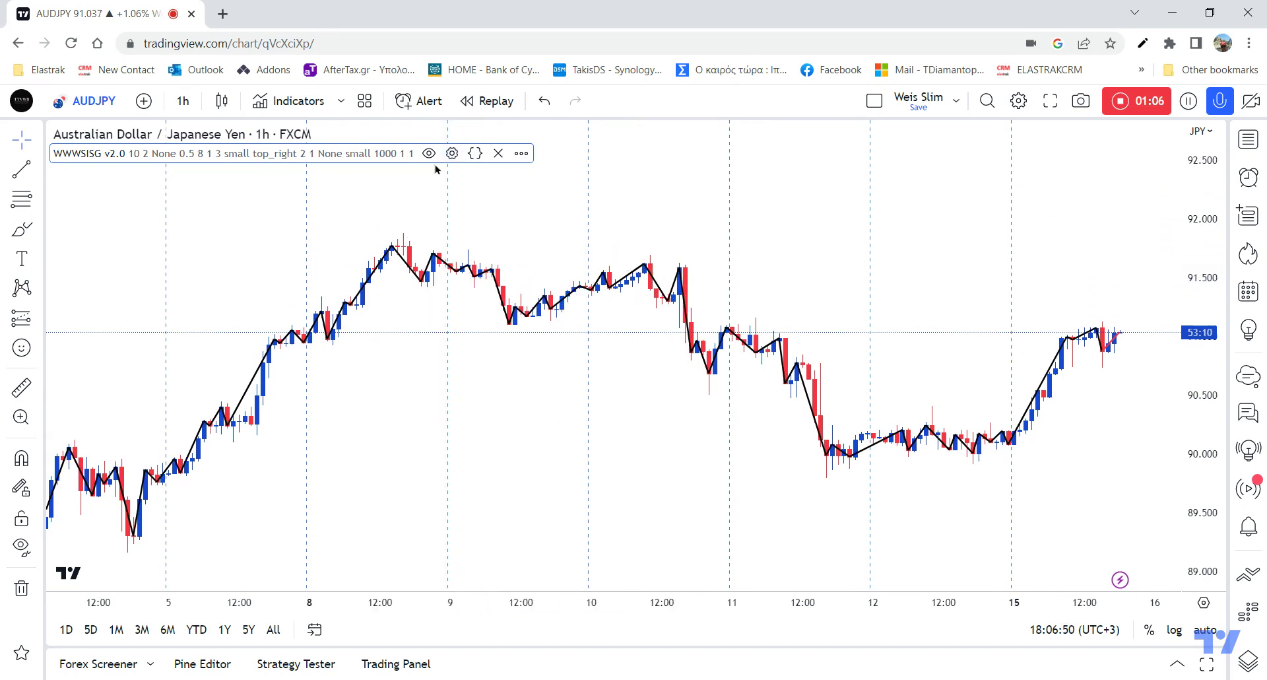
# Set the WWWSISG v2.0 indicator's Waveline Color to light green and its AutoSensitivity to 11
pyautogui.click(452, 153)
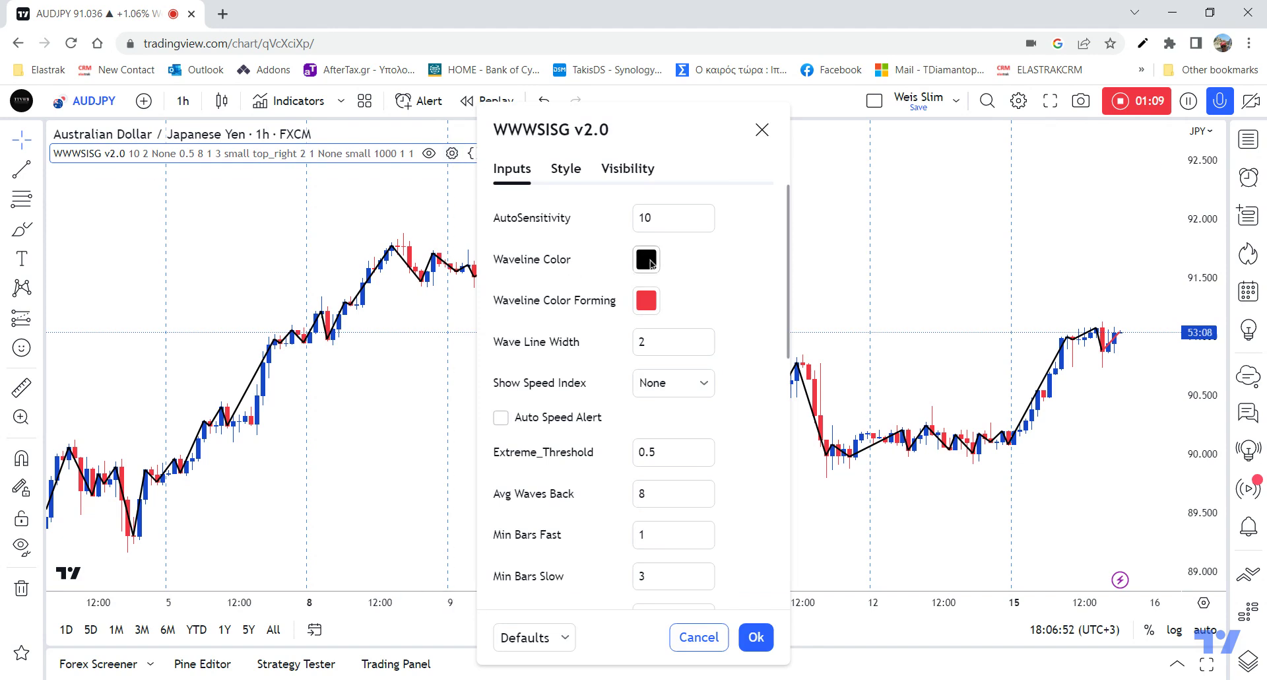
pyautogui.click(647, 260)
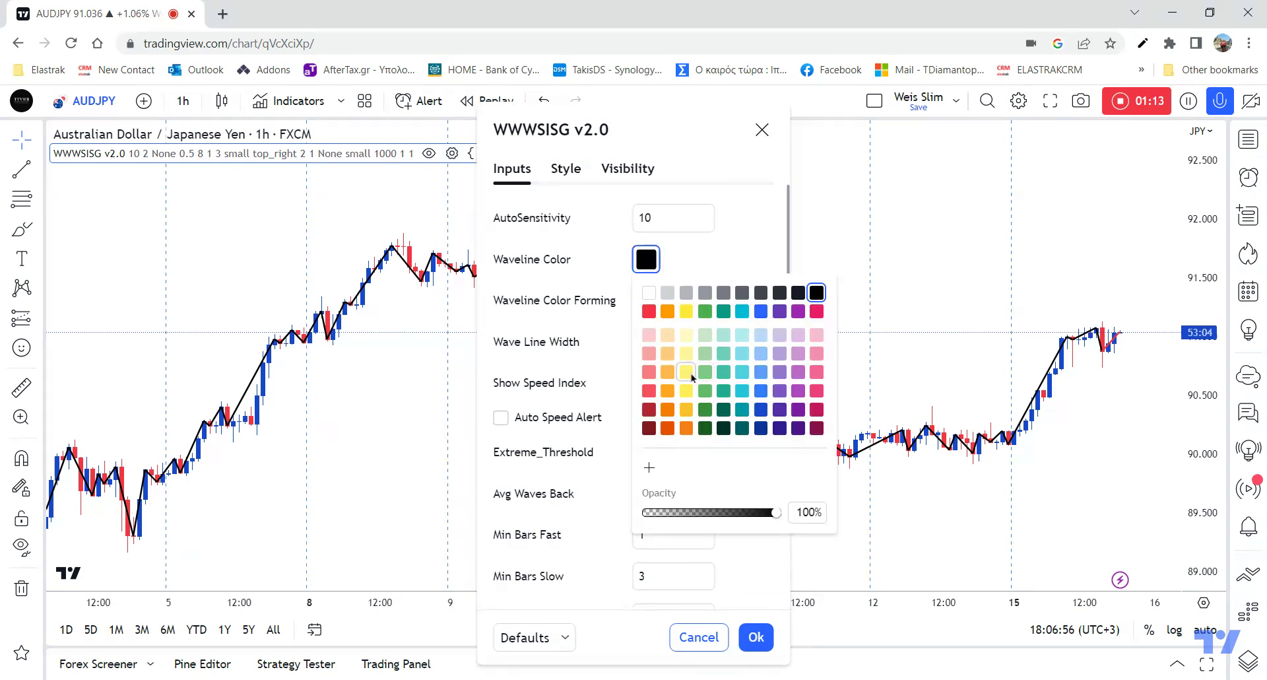
pyautogui.click(702, 356)
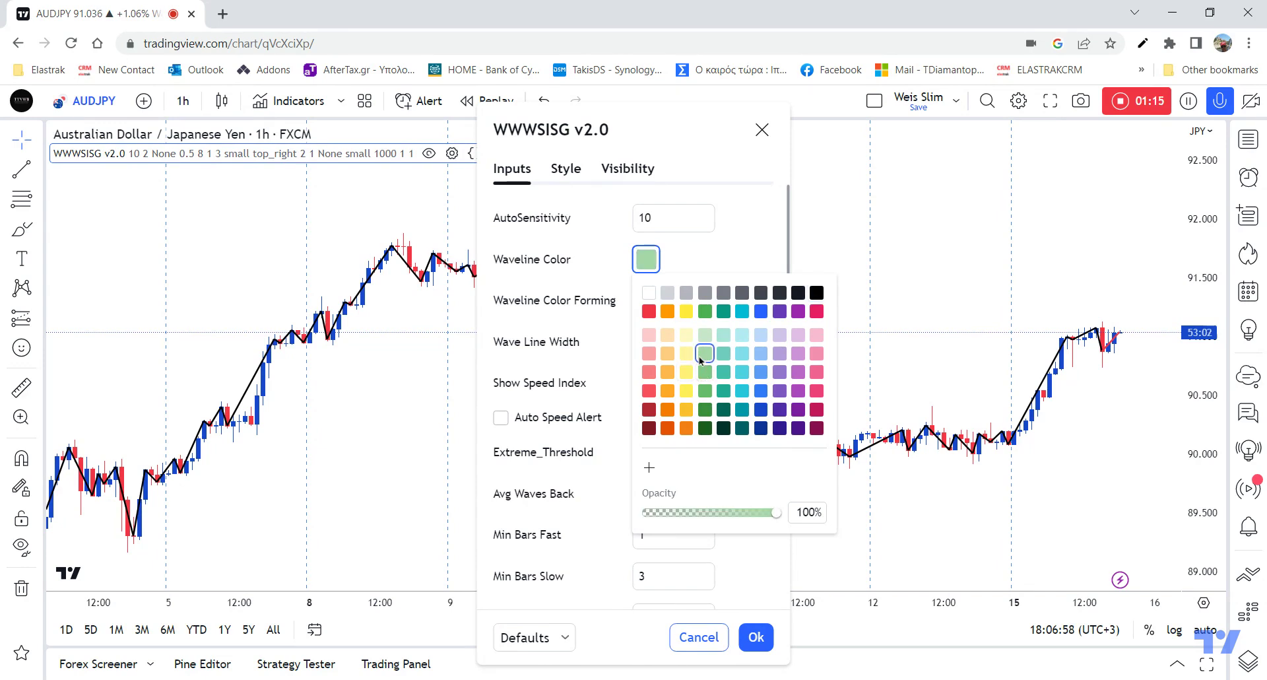
pyautogui.click(710, 268)
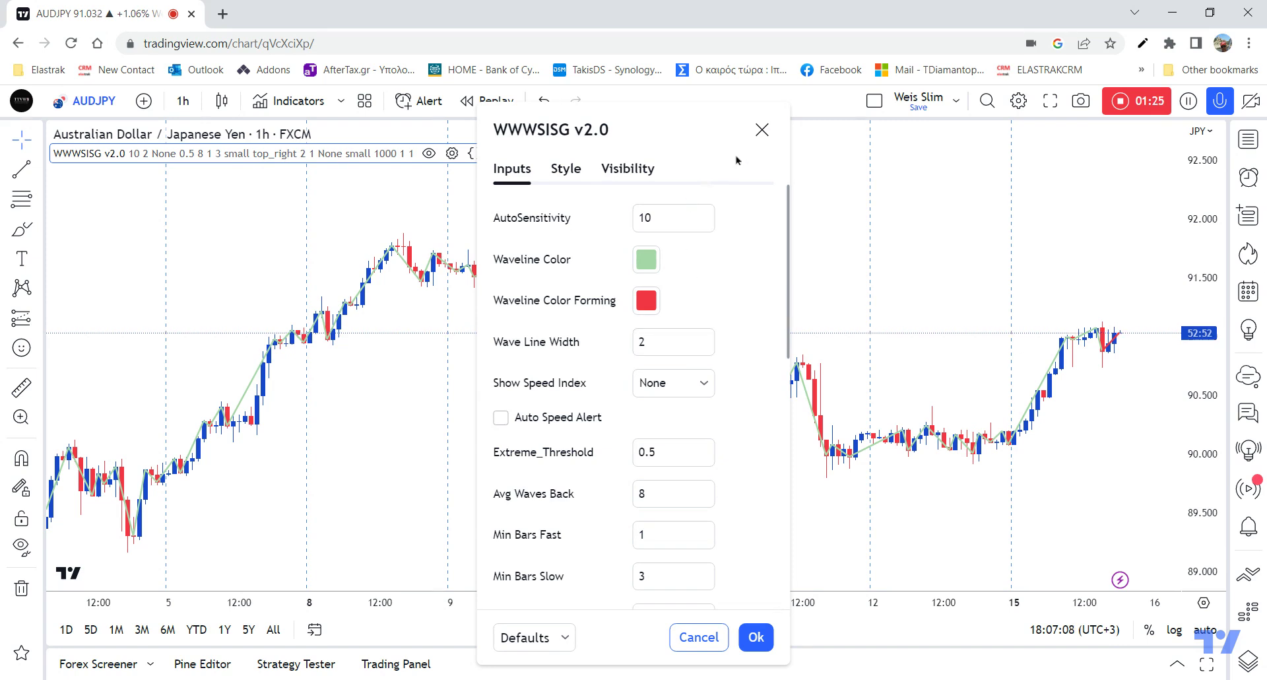
pyautogui.click(685, 218)
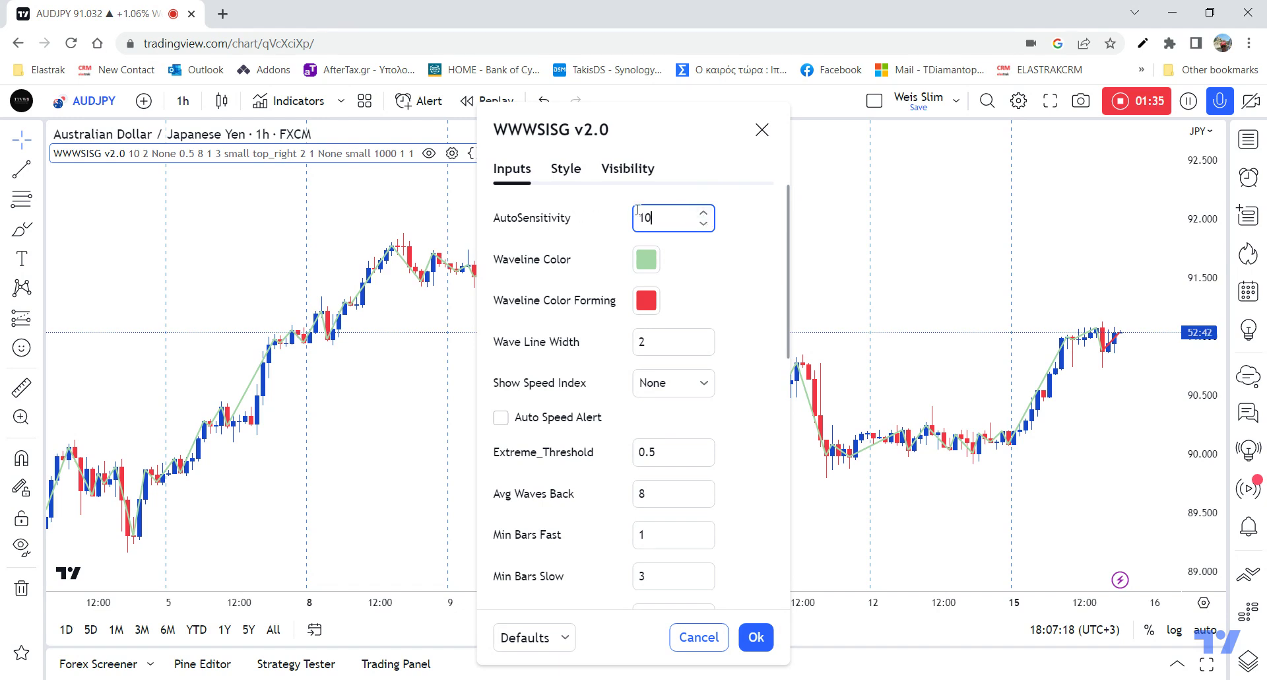
pyautogui.doubleClick(671, 213)
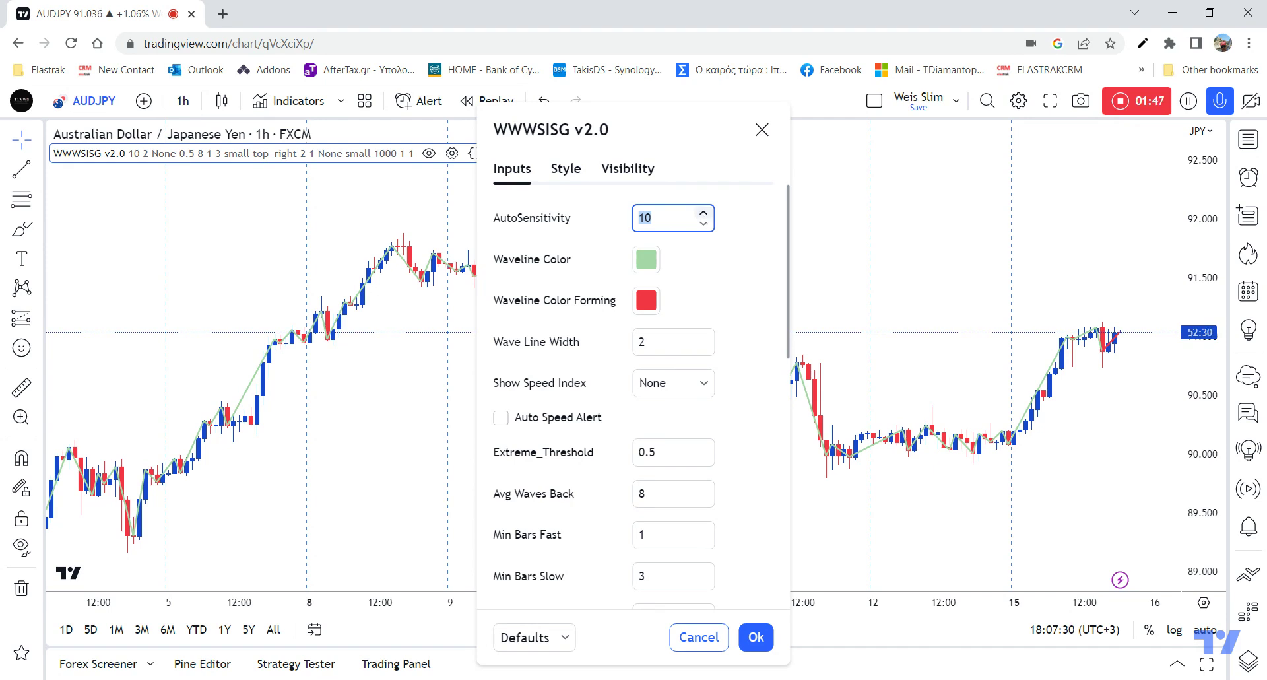
pyautogui.click(703, 213)
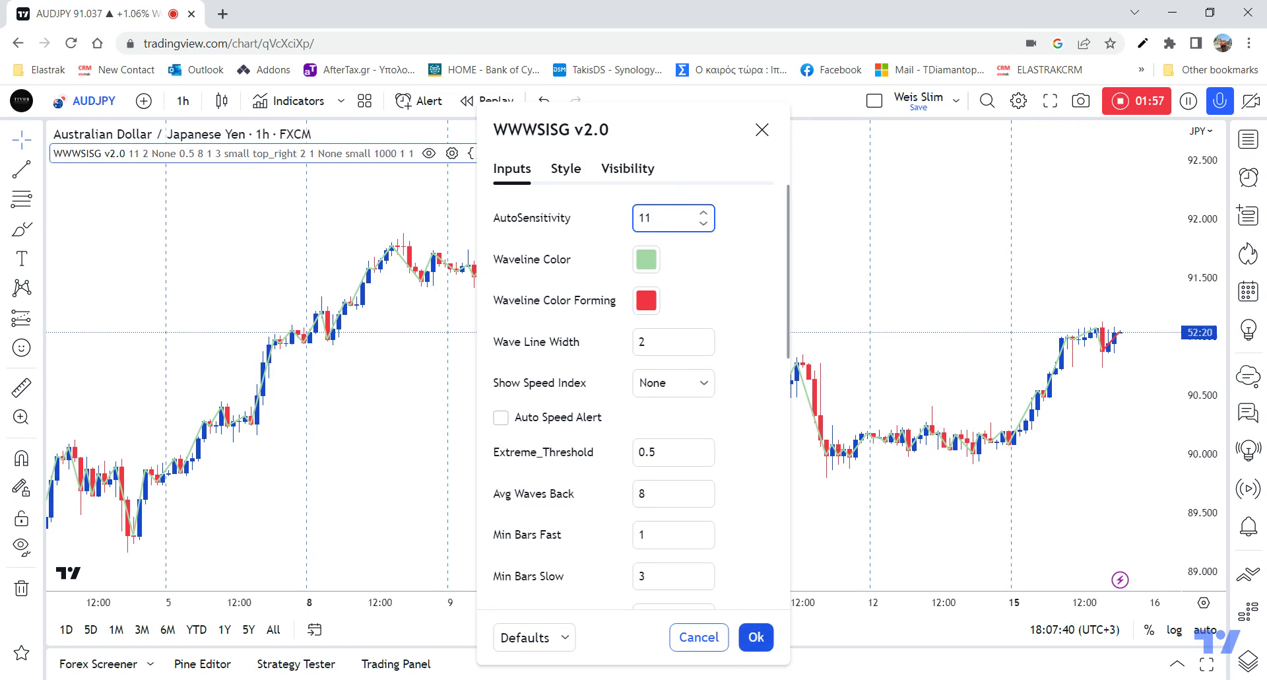
pyautogui.click(758, 634)
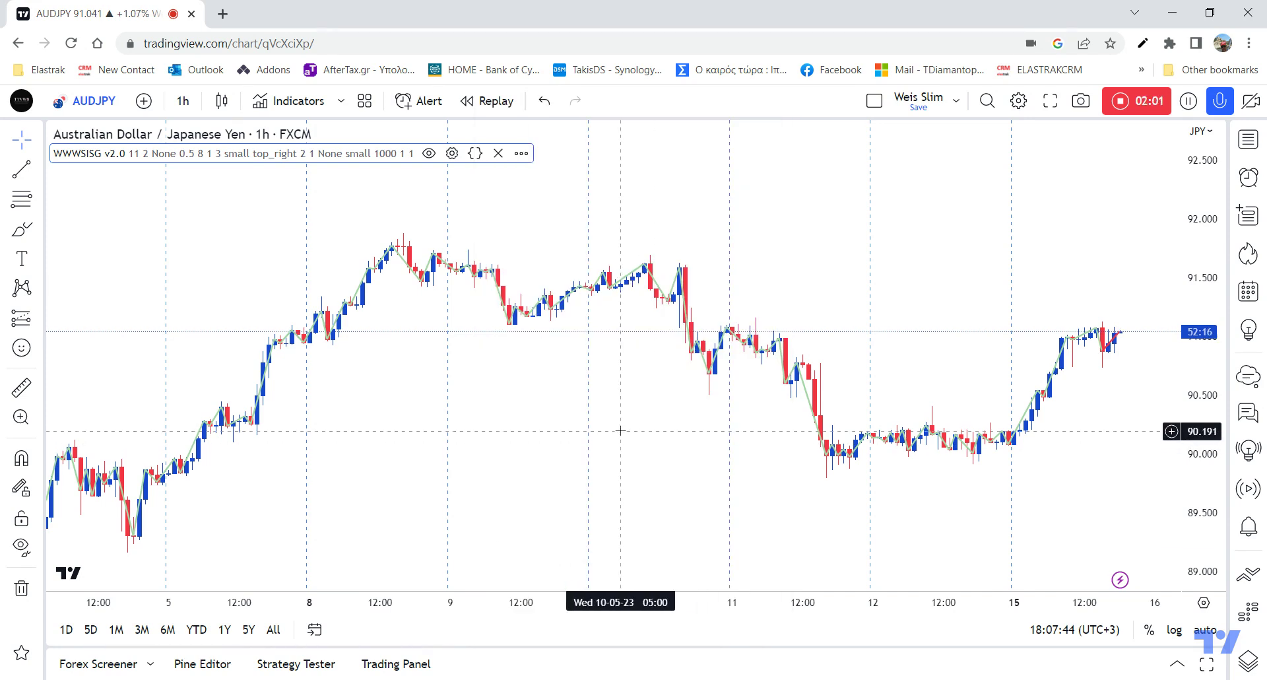
# Examine how closely the indicator's wave lines follow the AUDJPY candles between 5 and 15 May
pyautogui.scroll(2, 620, 431)
pyautogui.scroll(2, 620, 430)
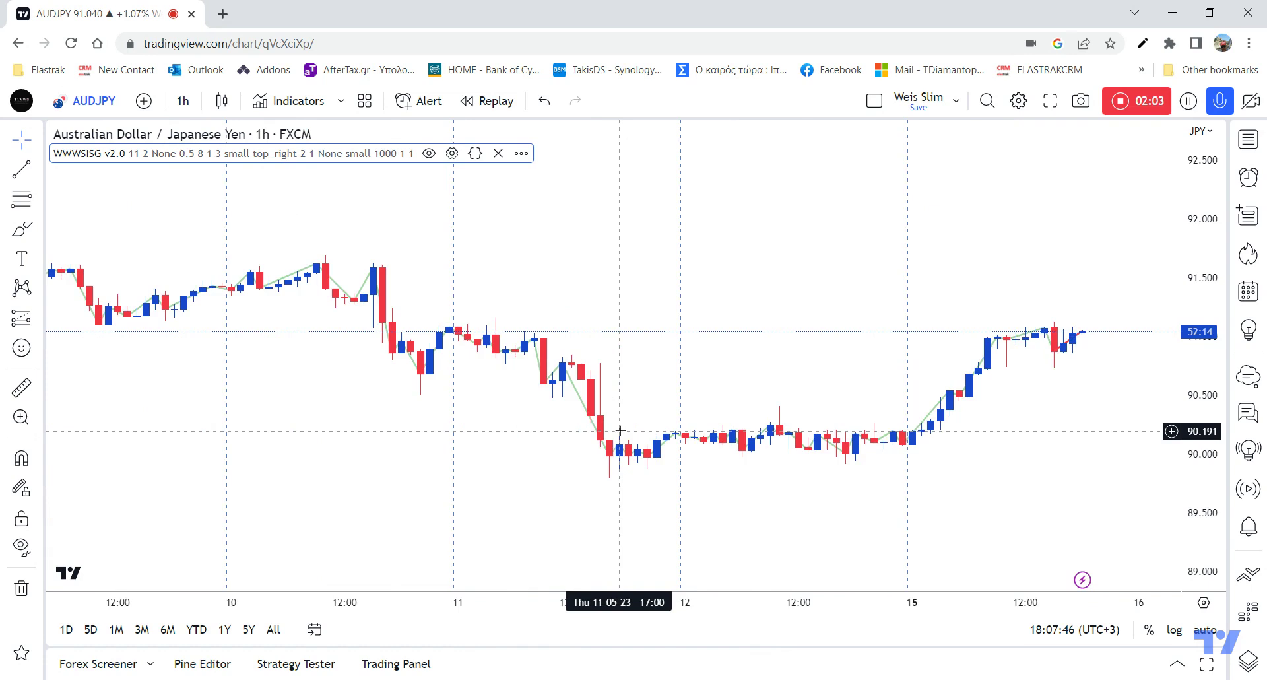
pyautogui.moveTo(574, 288); pyautogui.dragTo(860, 260)
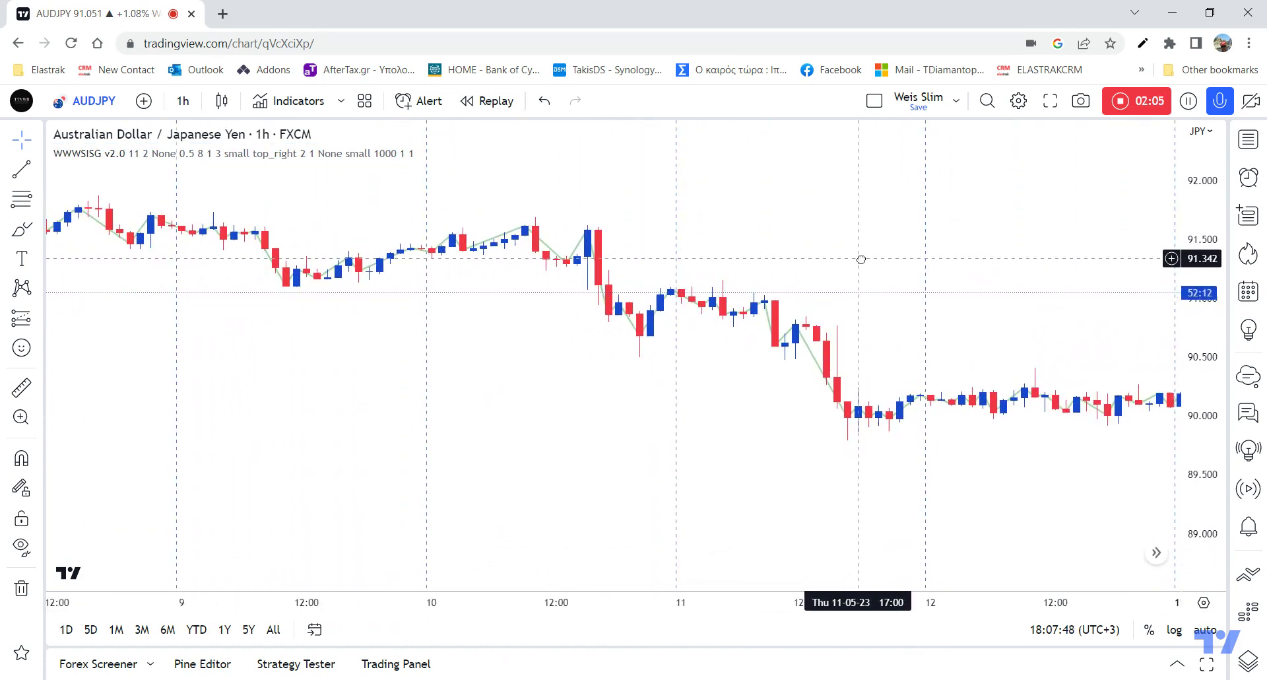
pyautogui.moveTo(515, 371); pyautogui.dragTo(755, 339)
pyautogui.moveTo(574, 351); pyautogui.dragTo(794, 373)
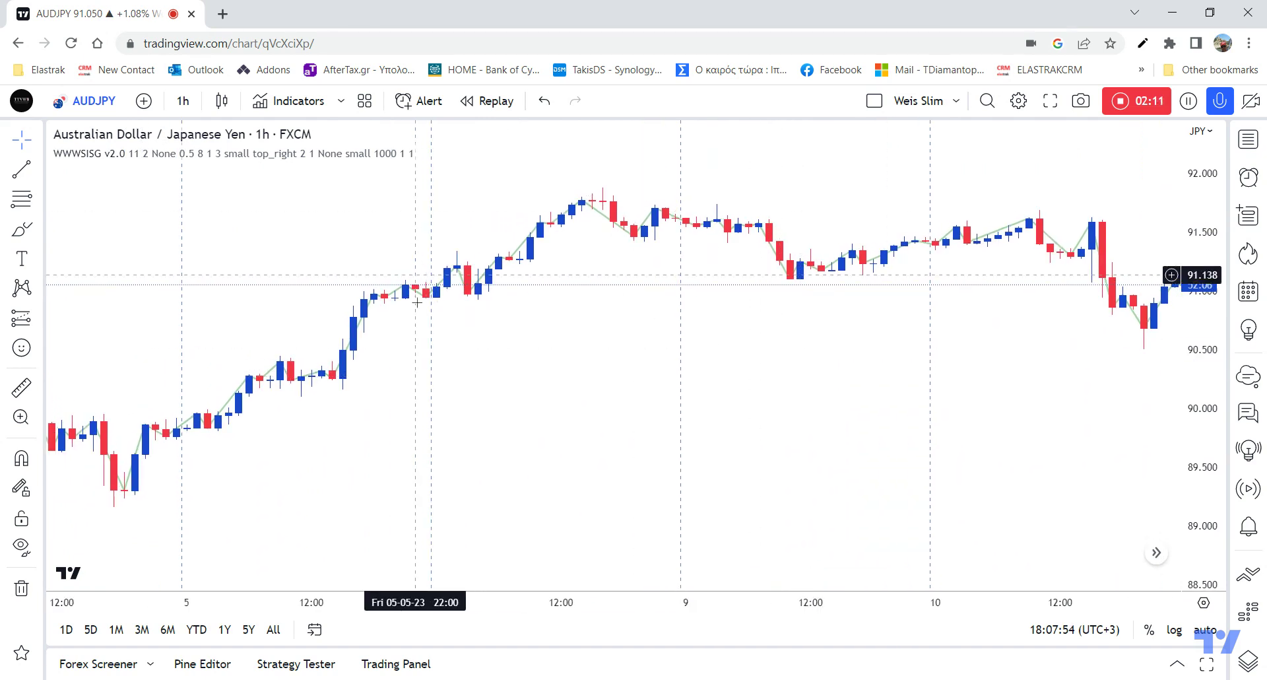
pyautogui.moveTo(413, 376); pyautogui.dragTo(439, 382)
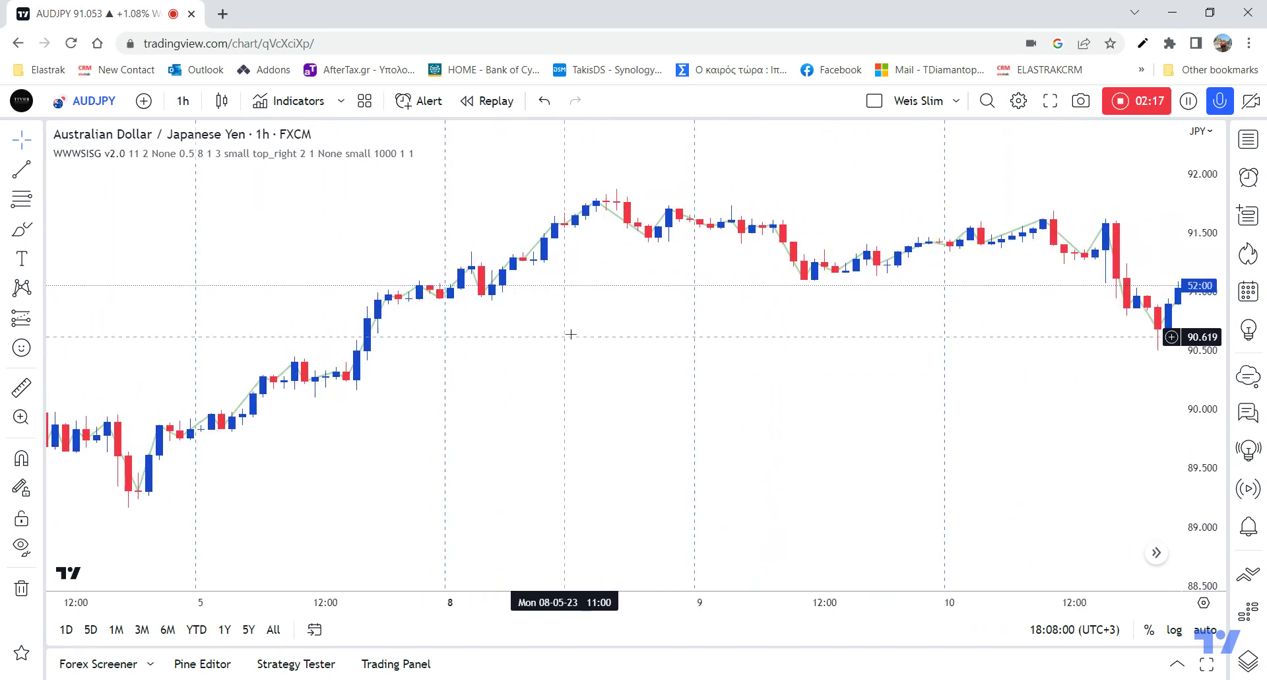
pyautogui.moveTo(565, 337); pyautogui.dragTo(375, 348)
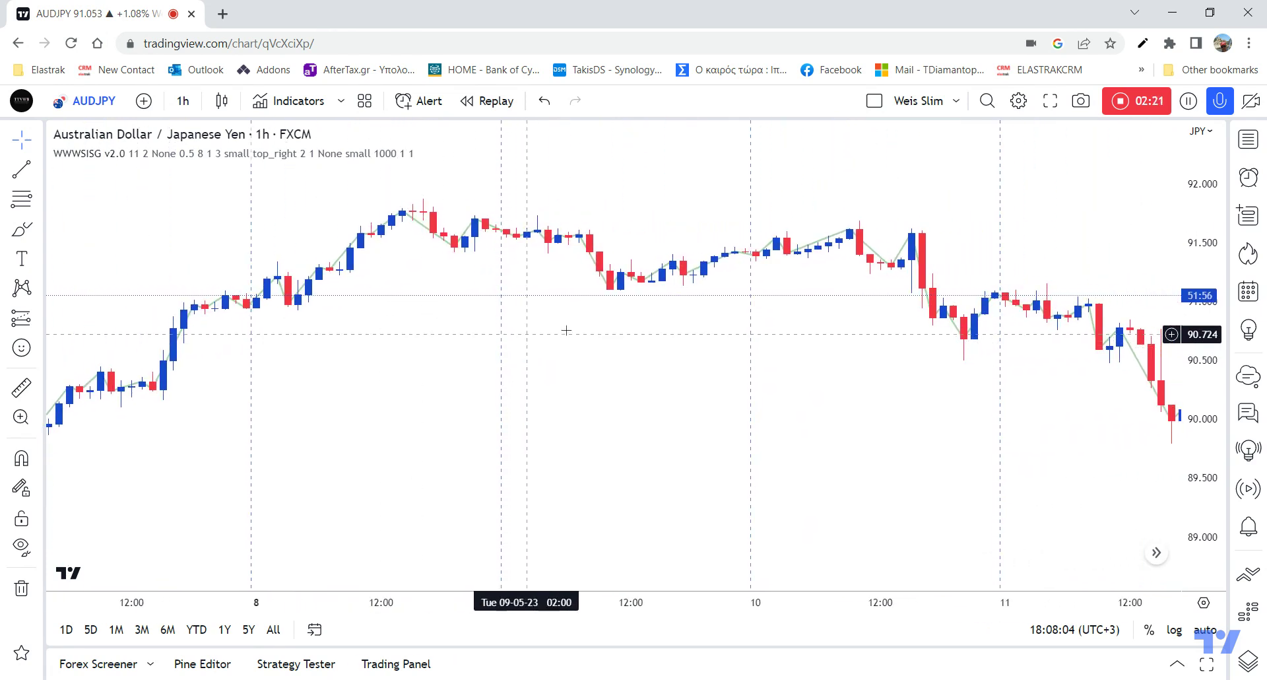
pyautogui.moveTo(704, 317); pyautogui.dragTo(374, 335)
pyautogui.hscroll(3, 704, 378)
pyautogui.moveTo(688, 377); pyautogui.dragTo(584, 370)
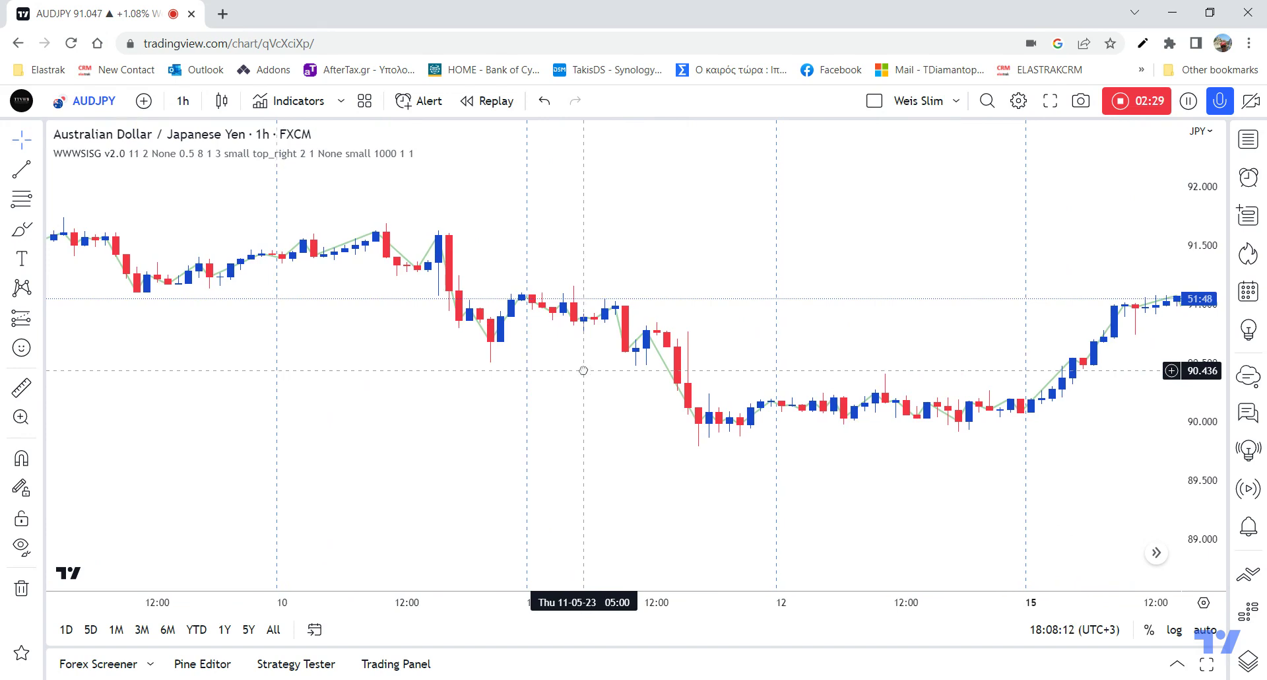
pyautogui.click(21, 169)
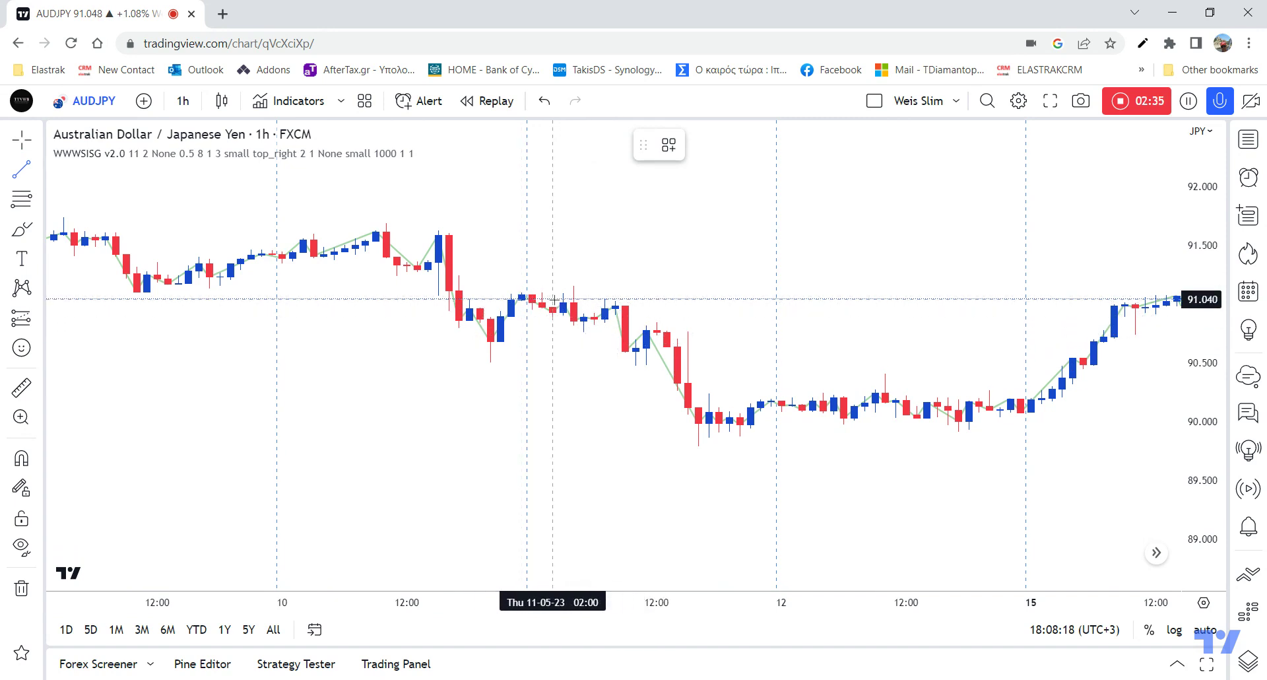
pyautogui.click(532, 298)
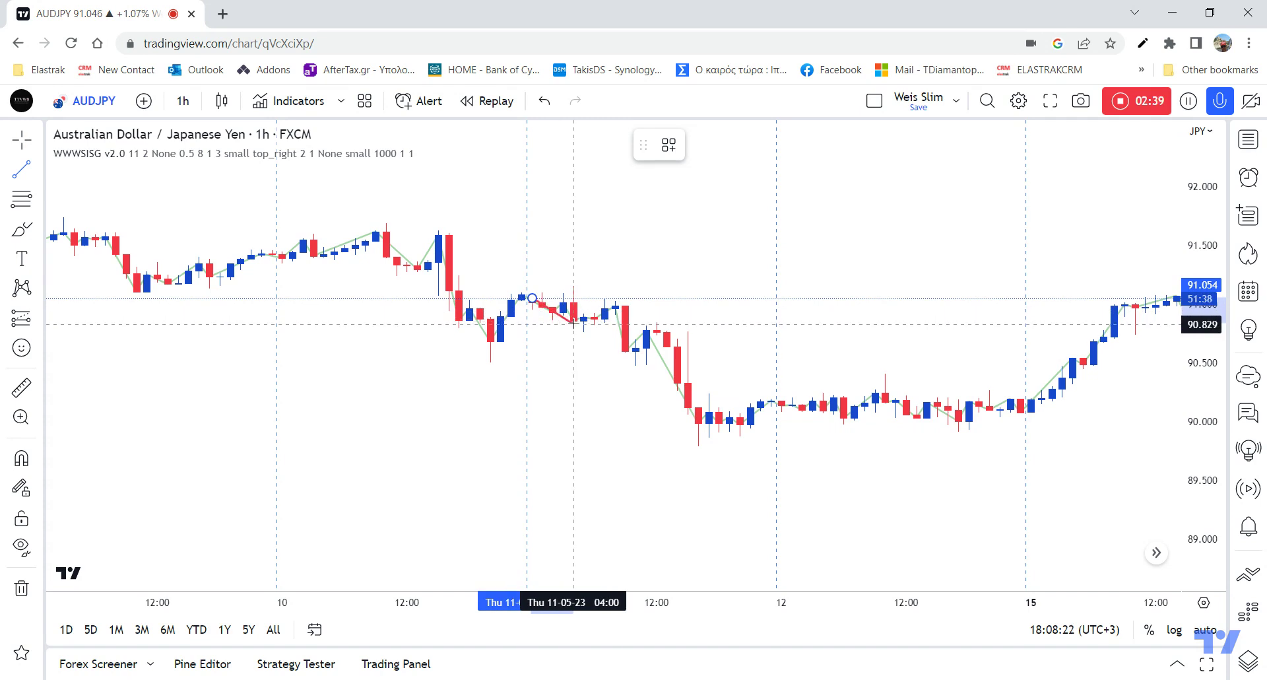
pyautogui.click(574, 322)
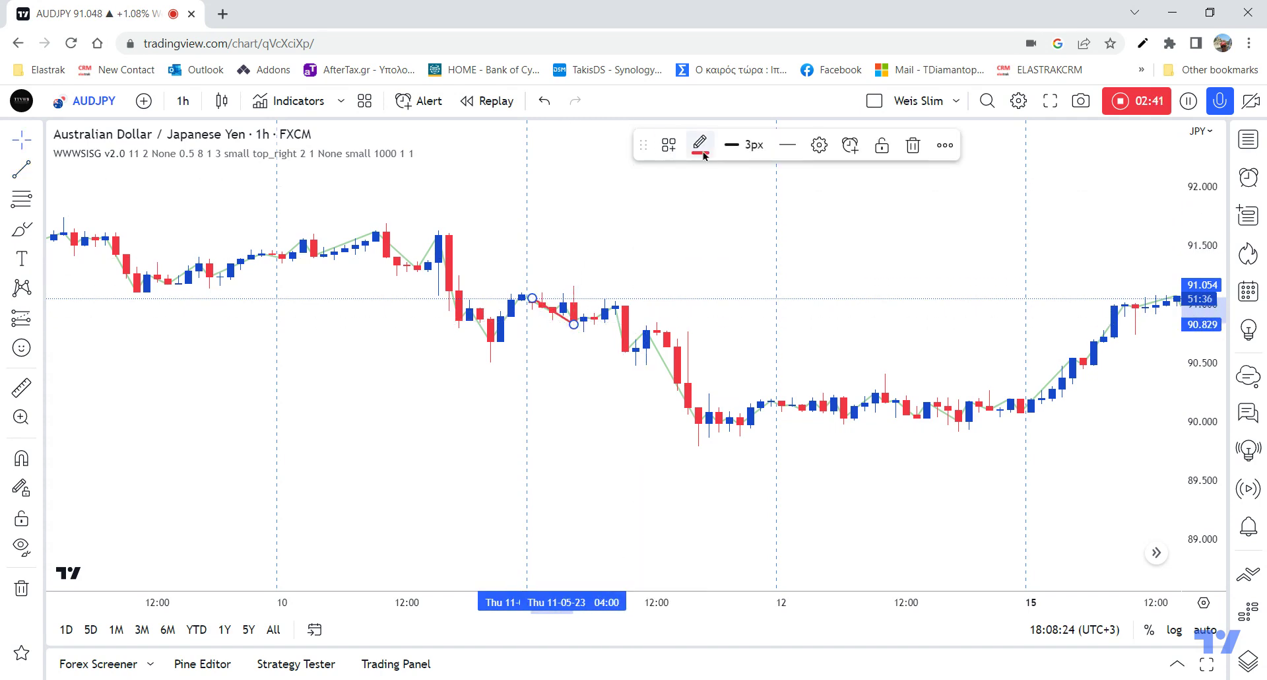
pyautogui.click(913, 144)
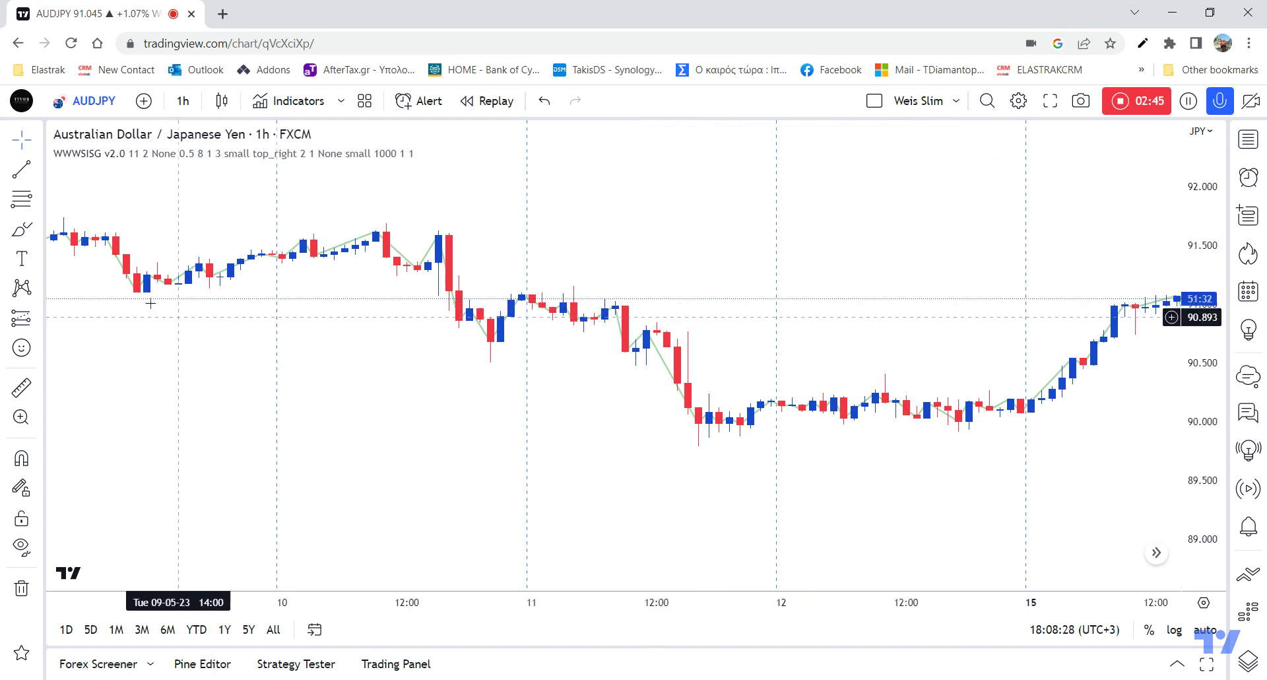
# Draw a rising trend line on 11 May from the 04:00 candle at about 90.829 to about 91.005
pyautogui.click(22, 169)
pyautogui.click(573, 324)
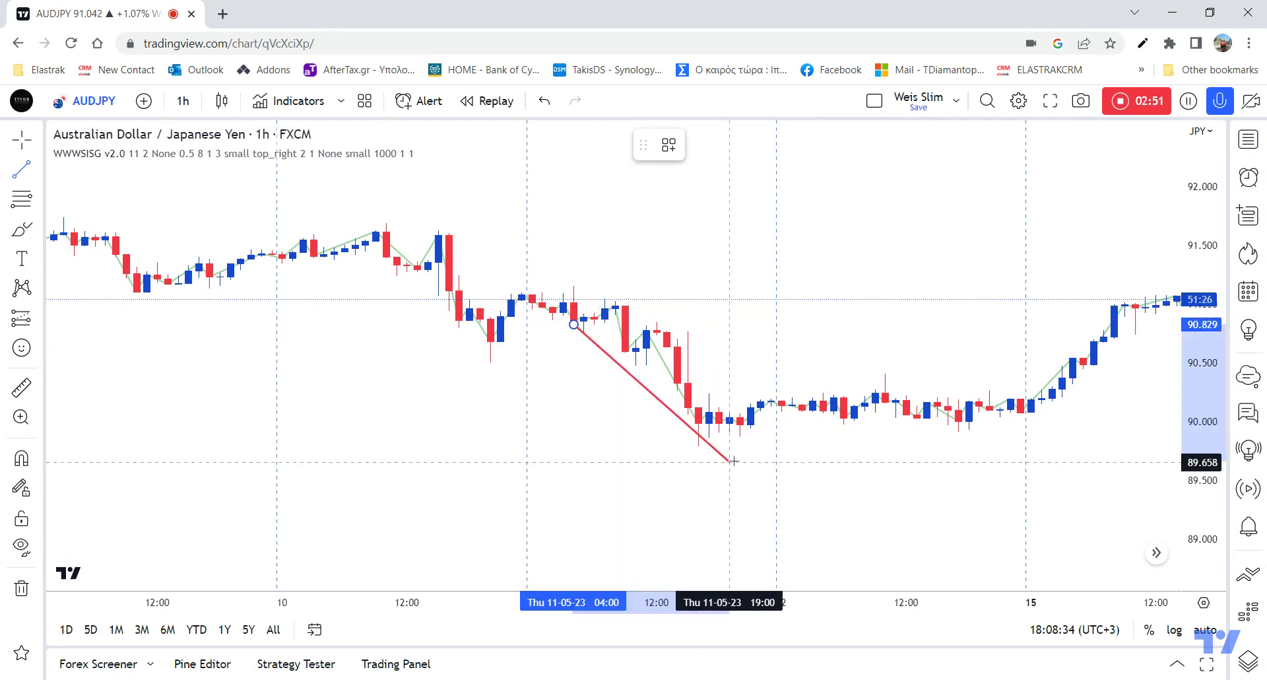
pyautogui.click(614, 303)
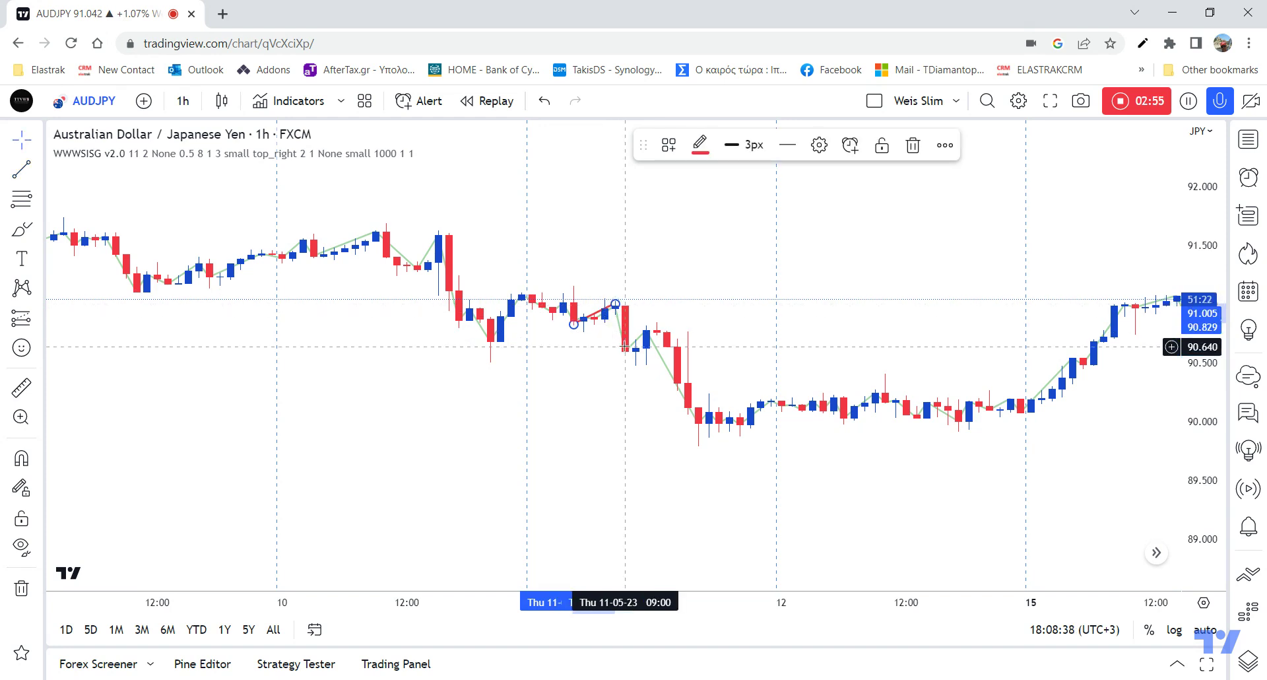
# Set the WWWSISG v2.0 indicator's AutoSensitivity to 3 and apply it to the chart
pyautogui.moveTo(590, 364); pyautogui.dragTo(778, 360)
pyautogui.moveTo(576, 370)
pyautogui.mouseDown()
pyautogui.moveTo(612, 374)
pyautogui.moveTo(569, 374)
pyautogui.mouseUp()
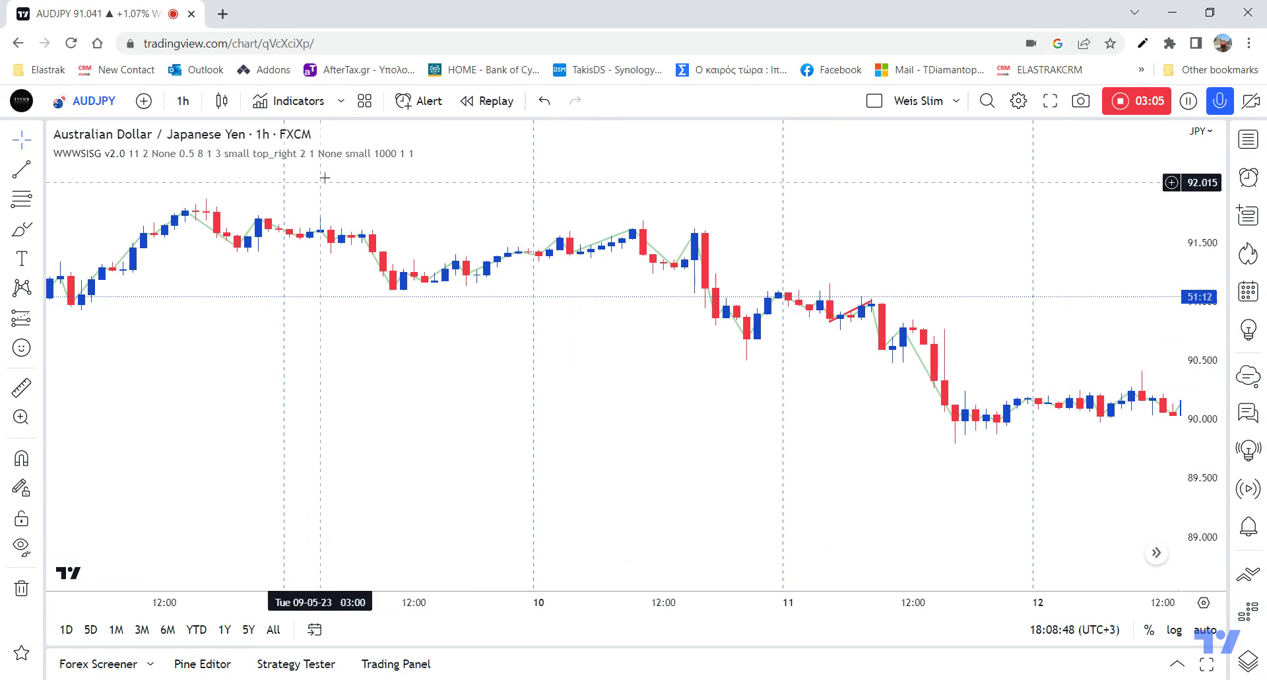
pyautogui.click(451, 153)
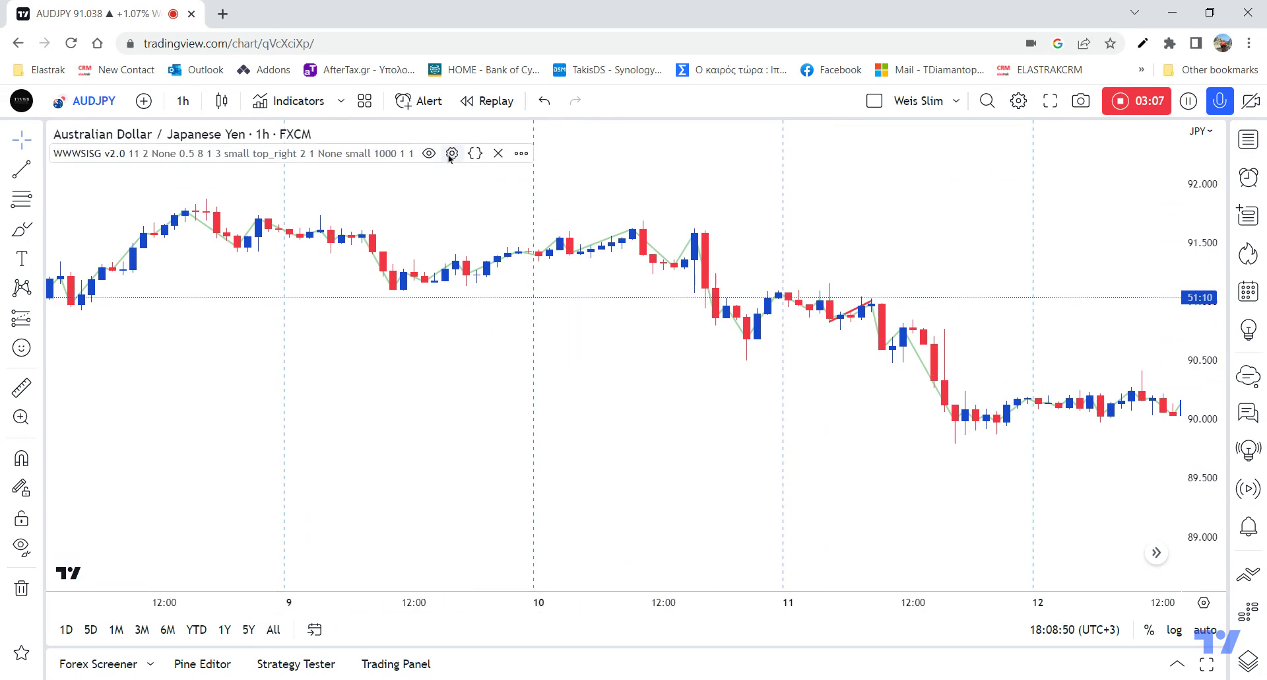
pyautogui.click(653, 217)
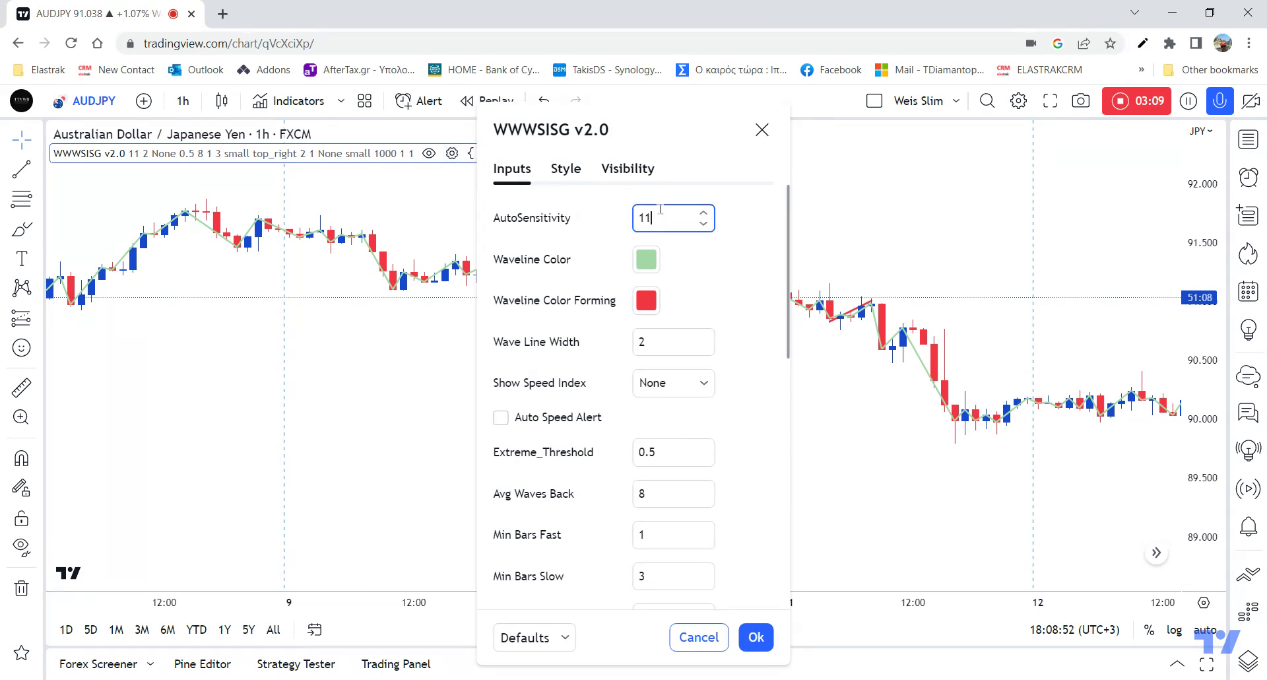
pyautogui.click(704, 224)
pyautogui.click(704, 224)
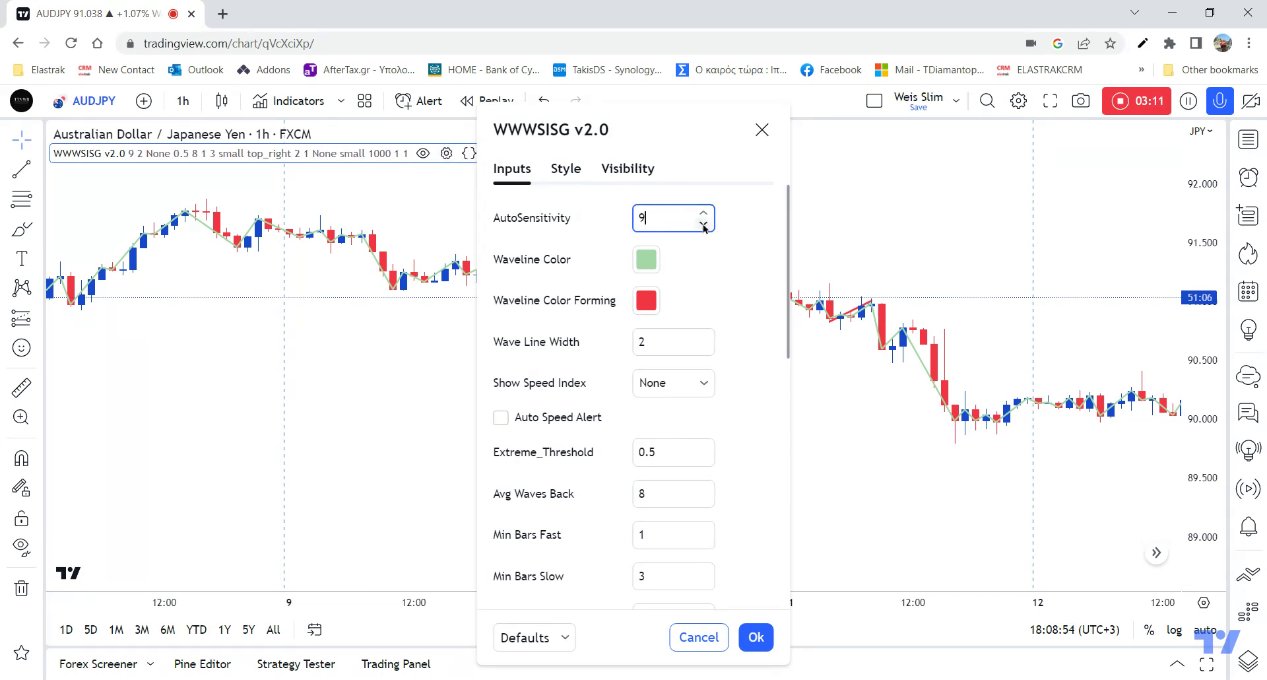
pyautogui.click(703, 225)
pyautogui.click(703, 225)
pyautogui.click(703, 224)
pyautogui.click(704, 224)
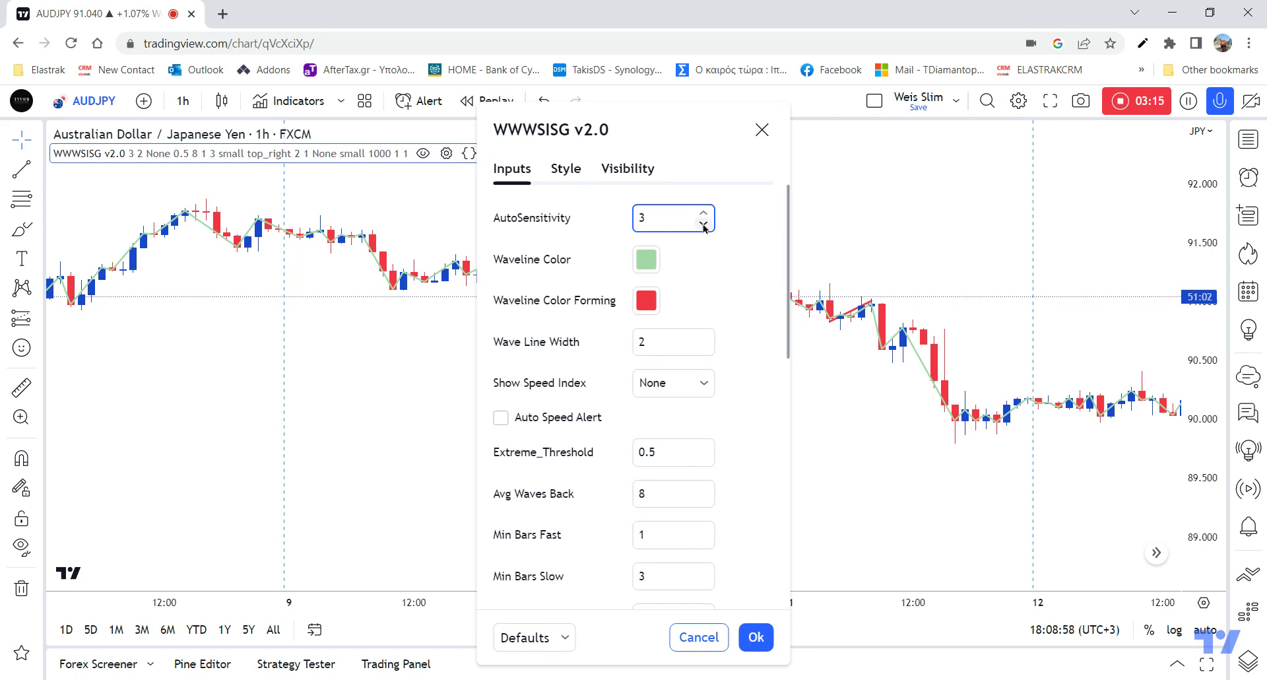
pyautogui.click(757, 633)
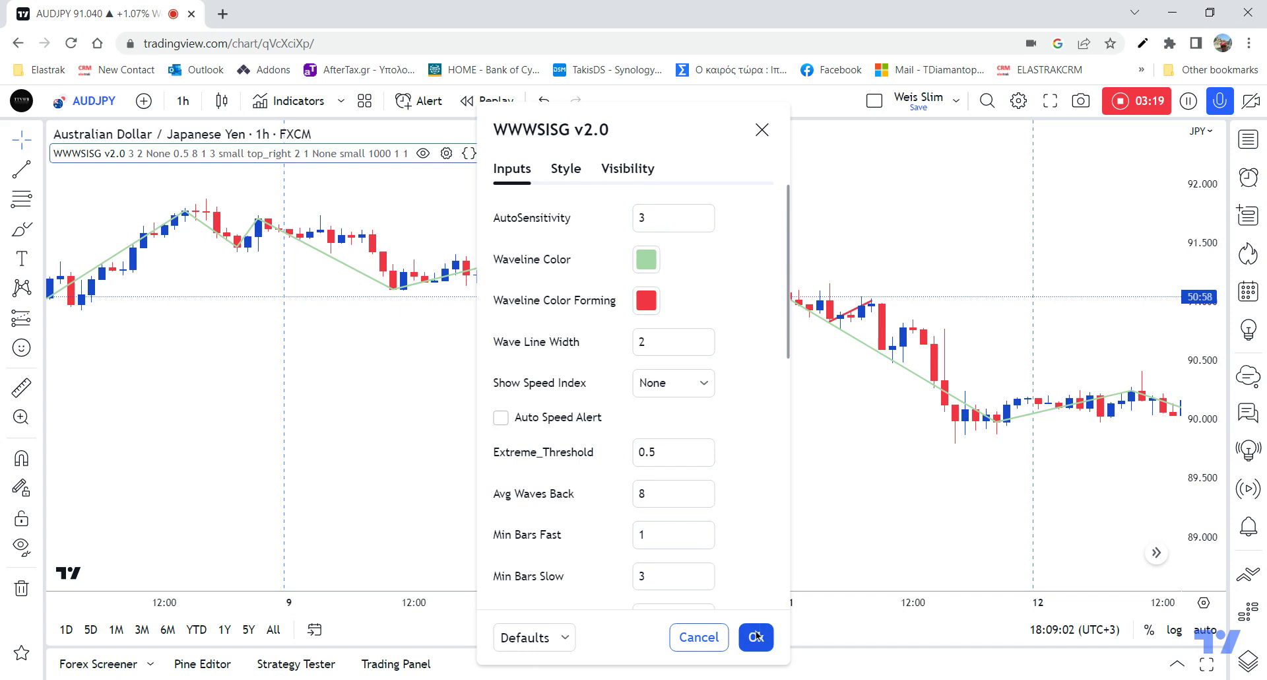
pyautogui.click(757, 635)
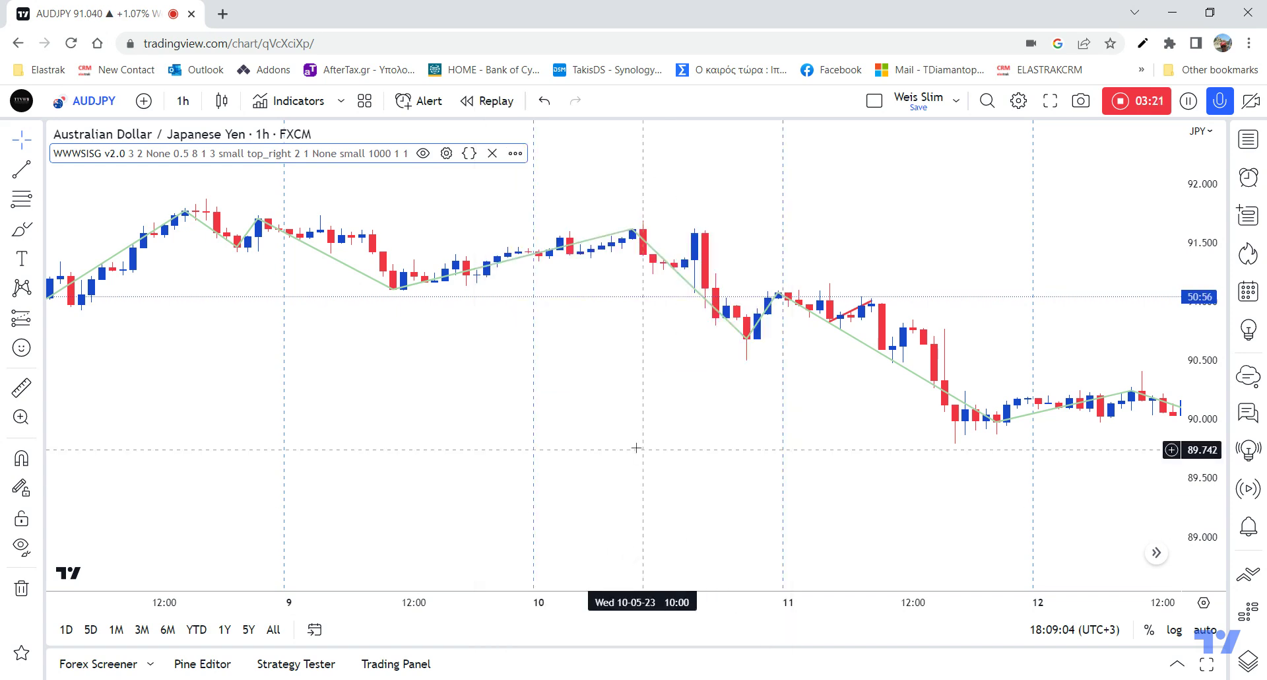
# Draw a falling trend line from the 2 May peak at about 92.296 down to the 12:00 candle at about 91.938
pyautogui.scroll(-5, 636, 449)
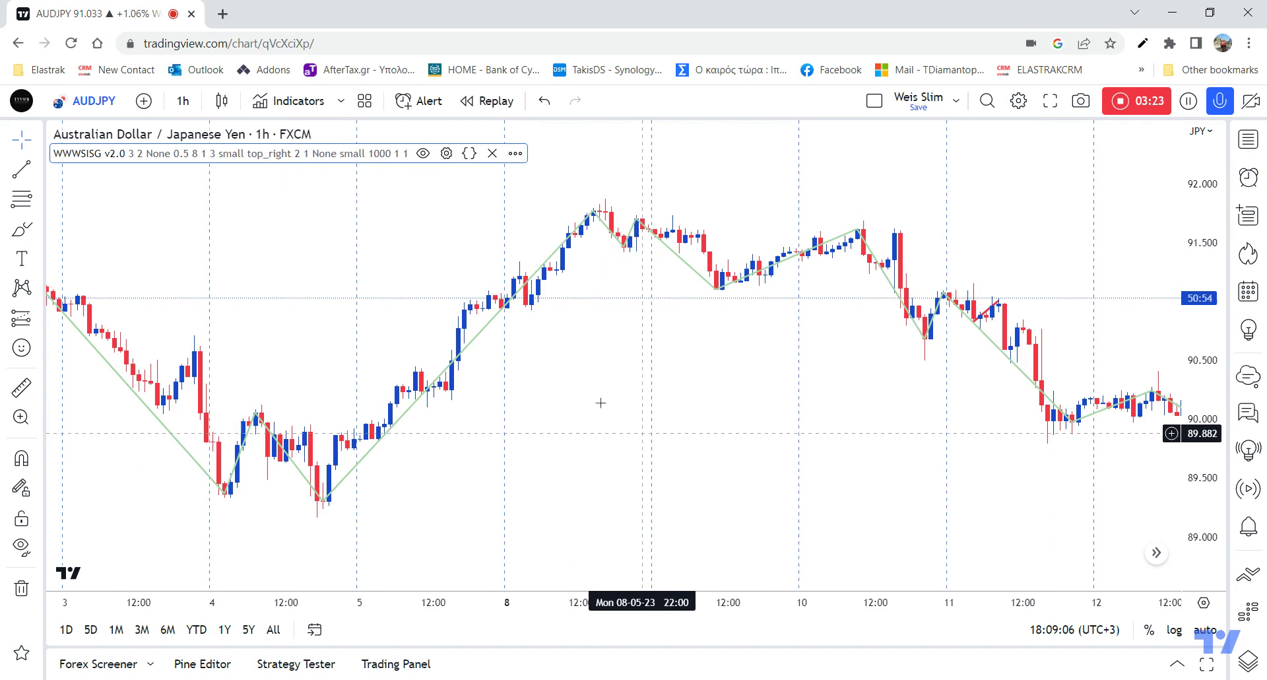
pyautogui.moveTo(576, 444); pyautogui.dragTo(755, 431)
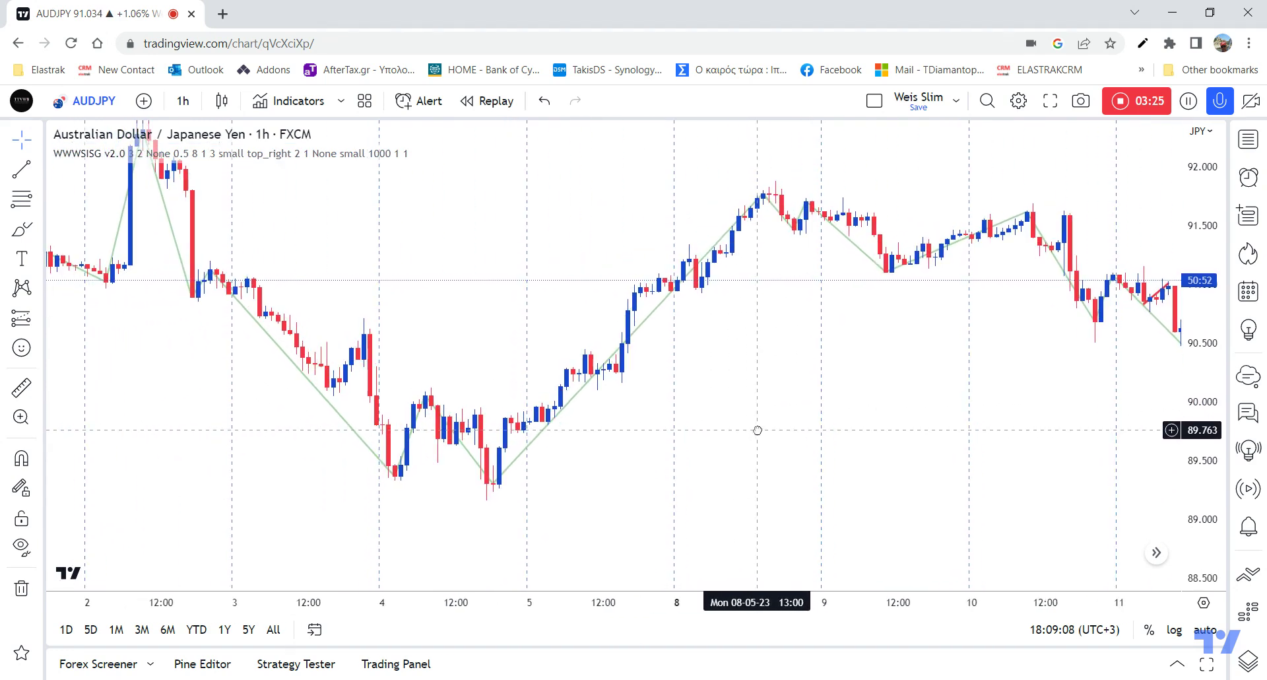
pyautogui.moveTo(275, 410); pyautogui.dragTo(418, 461)
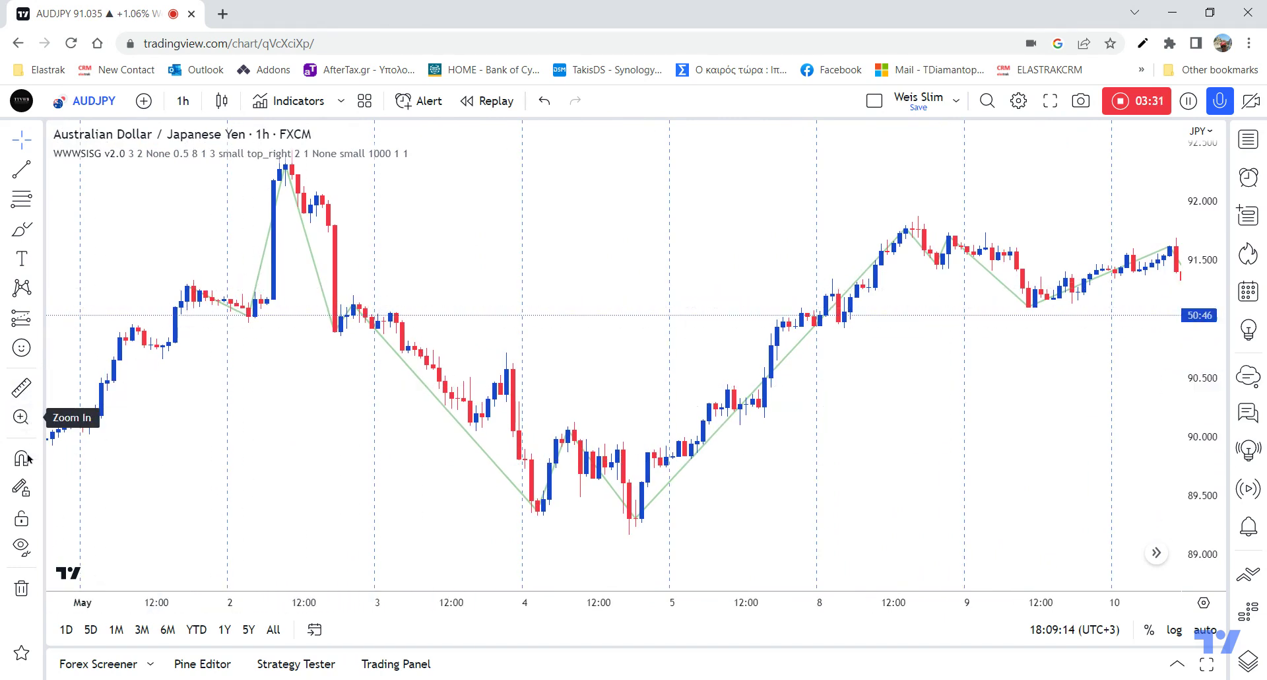
pyautogui.click(22, 170)
pyautogui.click(285, 166)
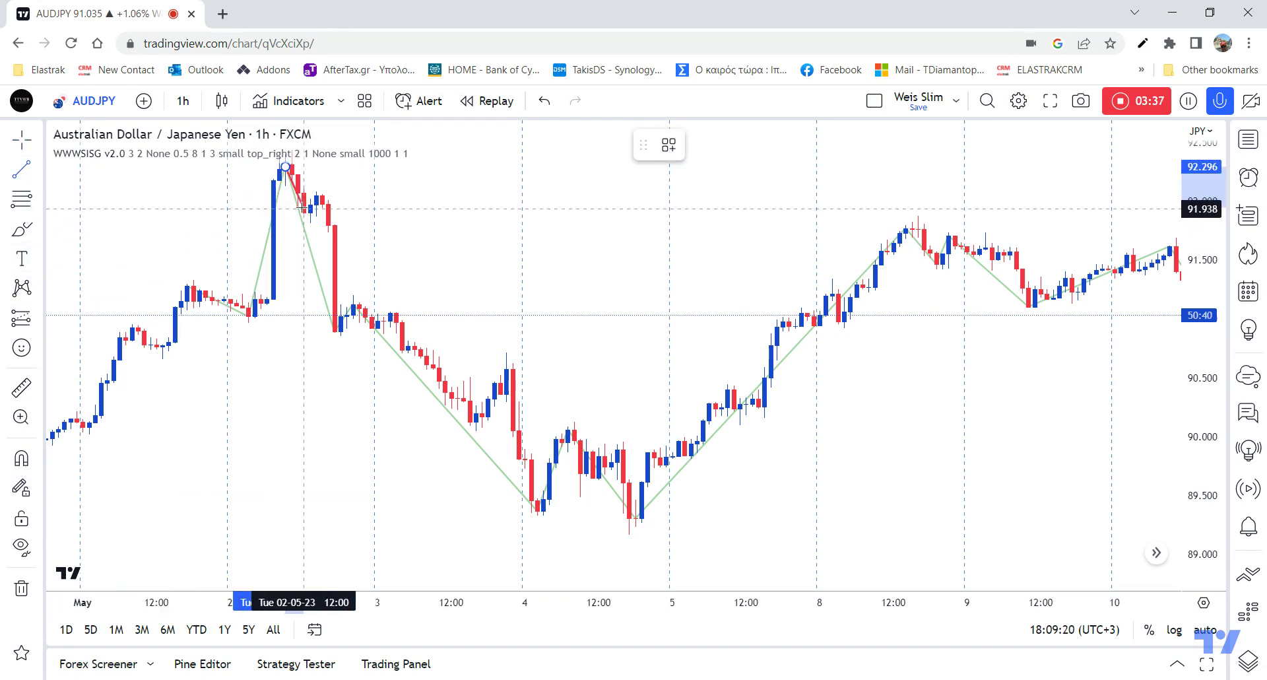
pyautogui.click(305, 209)
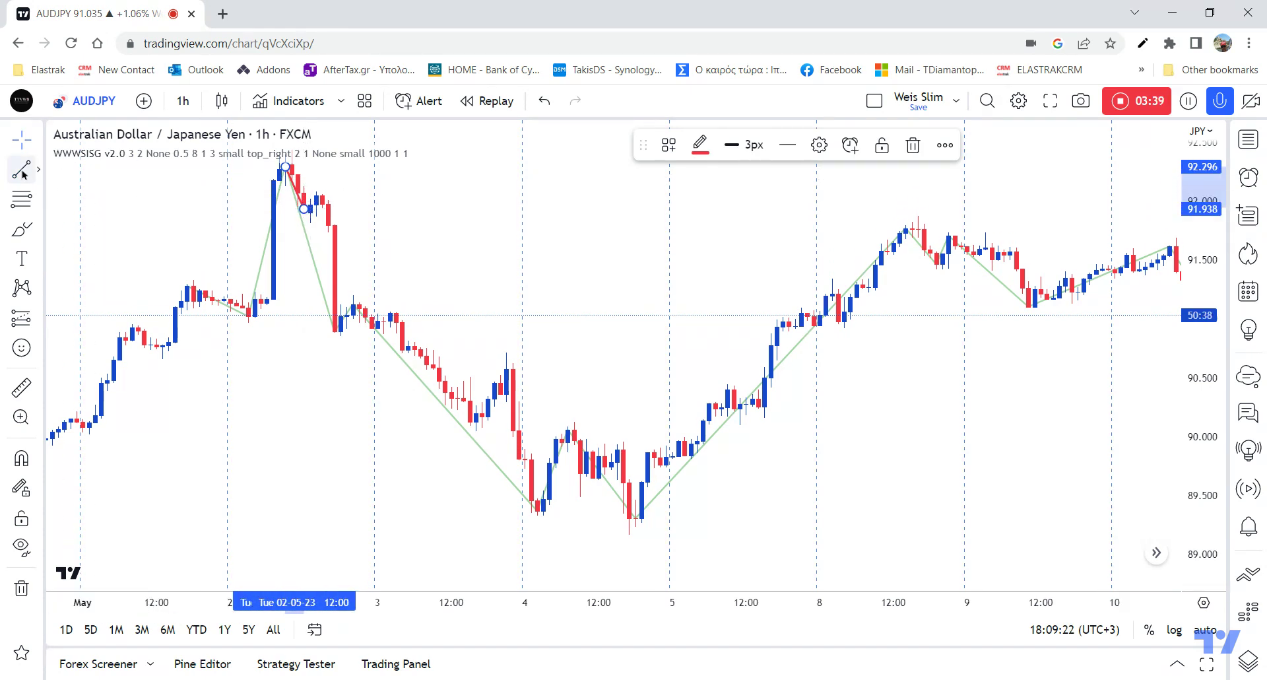
# Draw a short rising trend line on 2 May from about 91.938 up to the 15:00 candle at about 92.05
pyautogui.hotkey('alt', 't')
pyautogui.click(311, 209)
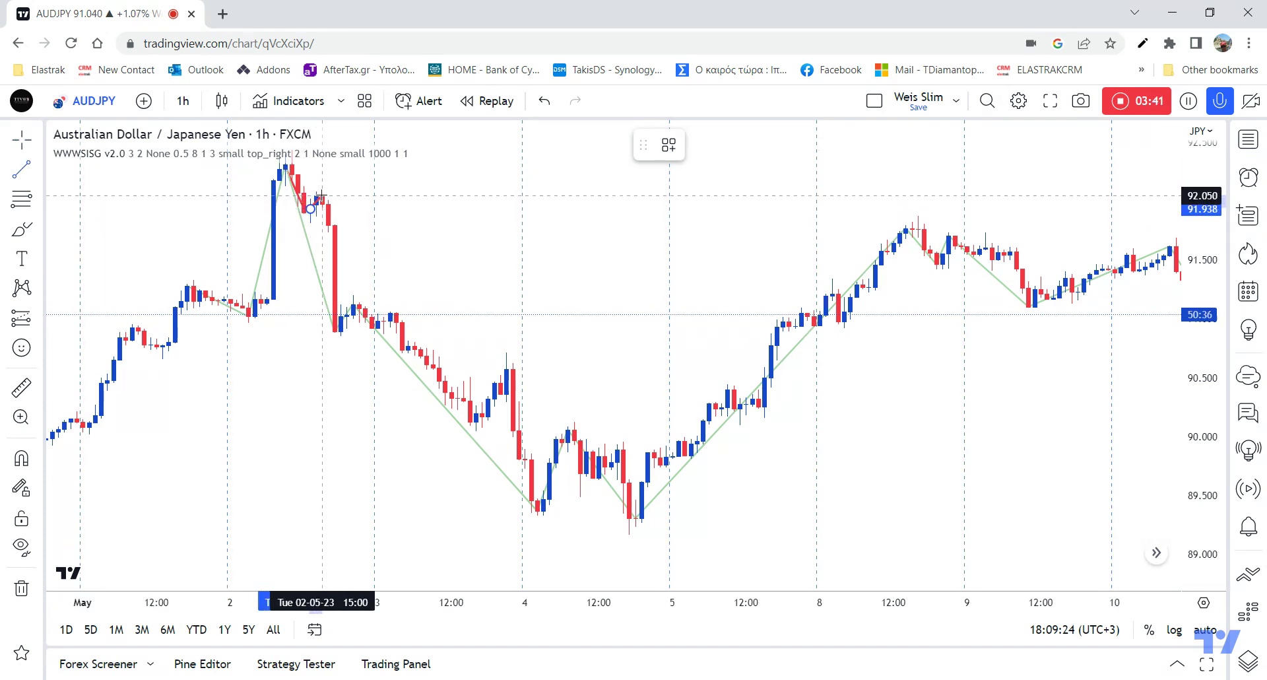
pyautogui.click(322, 197)
# Draw a falling trend line on 2 May from about 92.022 at 15:00 down to about 90.956 at the 17:00 candle
pyautogui.hotkey('alt', 't')
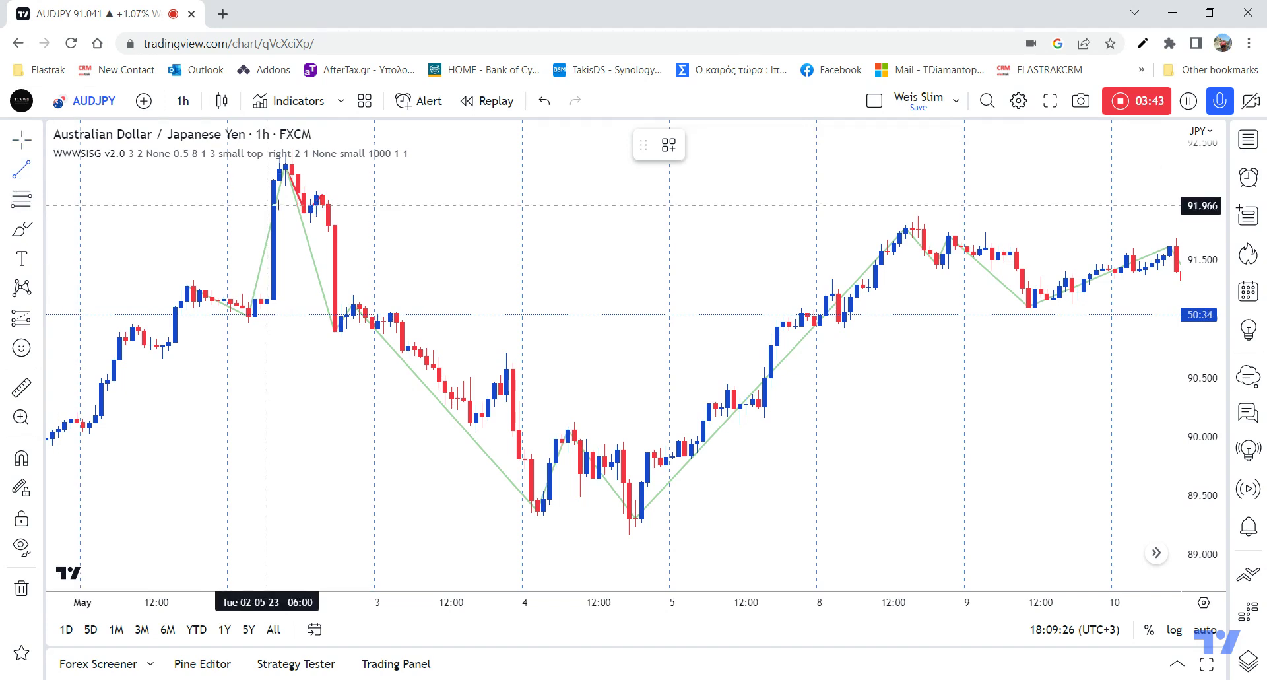
pyautogui.click(322, 198)
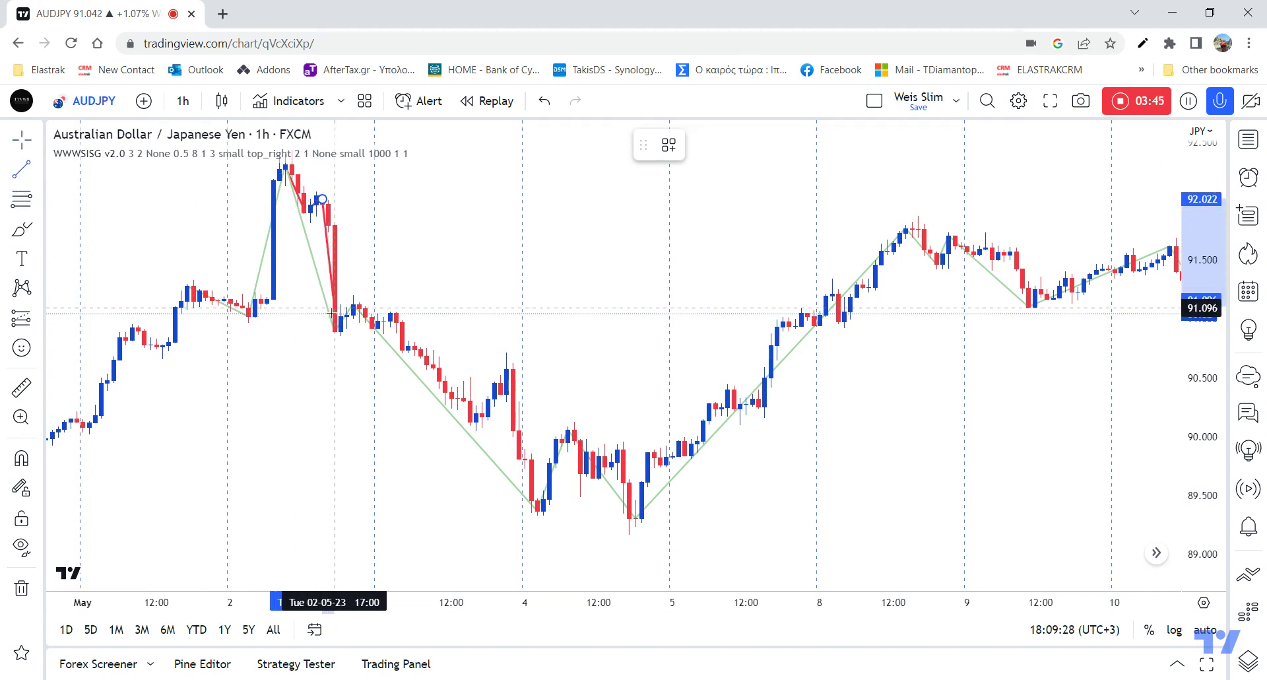
pyautogui.click(334, 324)
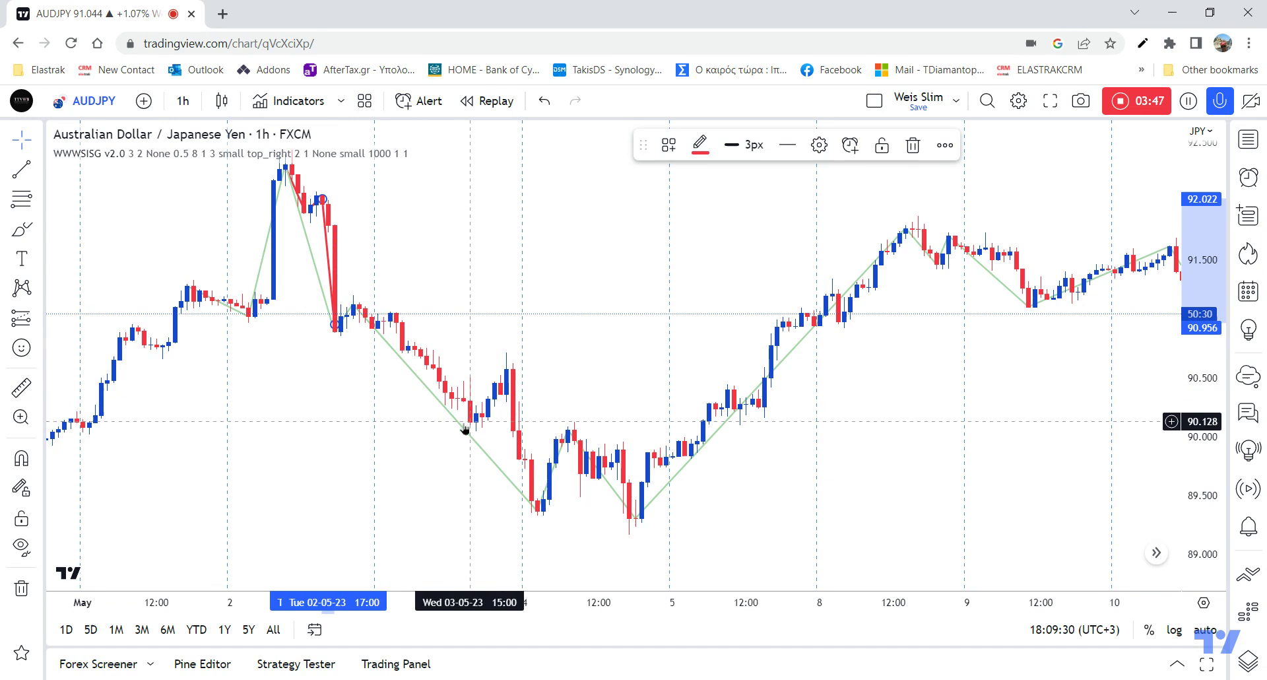
# Draw a rising trend line on 3 May from about 90.128 to 90.584, and a falling one from about 90.563 to 89.412 at 01:00 on 4 May
pyautogui.click(22, 170)
pyautogui.click(476, 420)
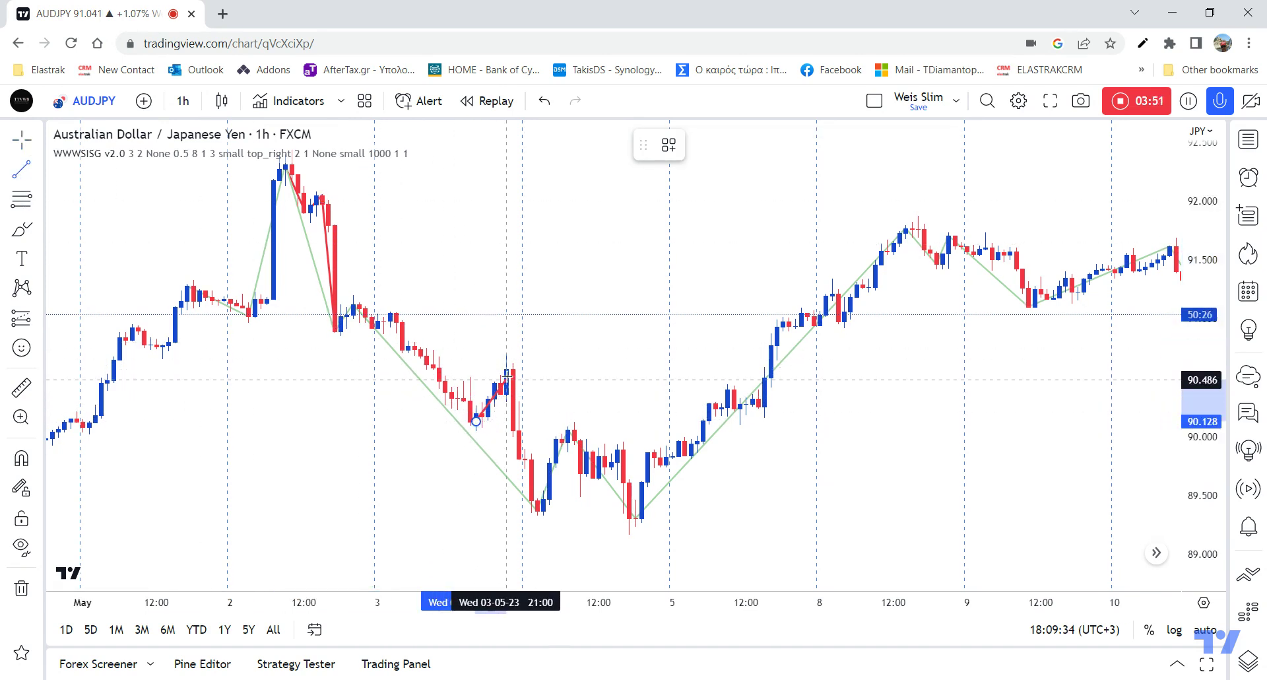
pyautogui.click(508, 367)
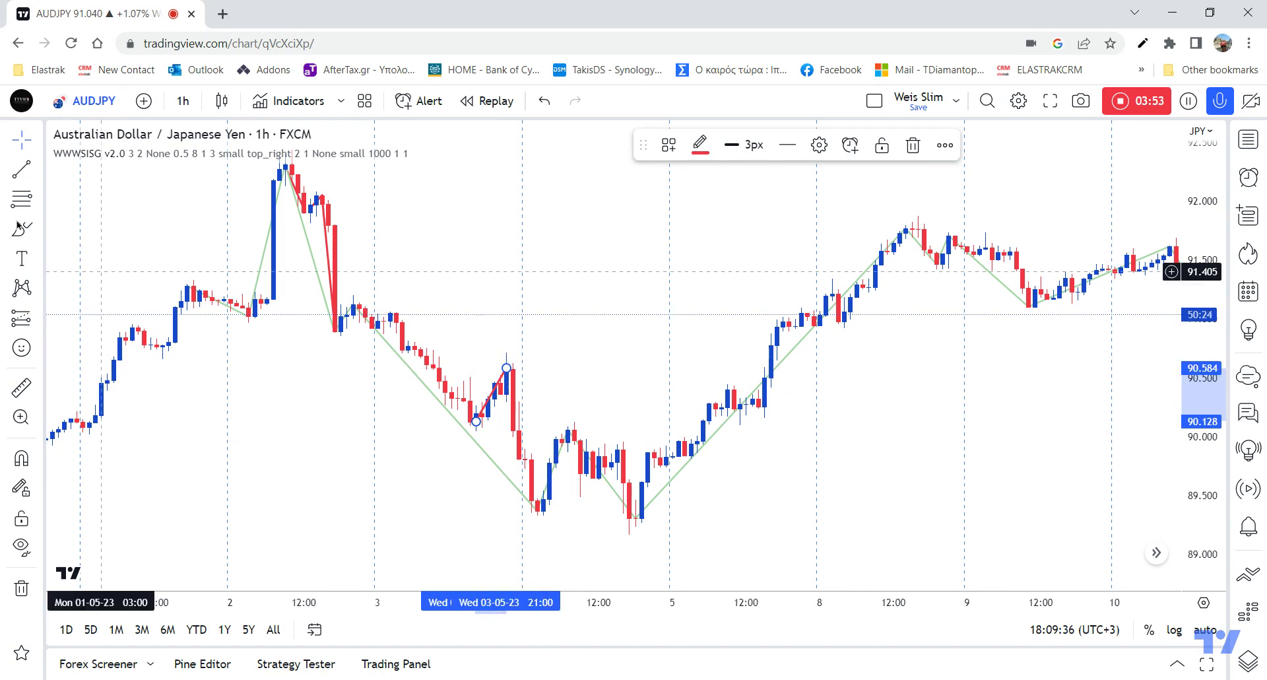
pyautogui.click(506, 370)
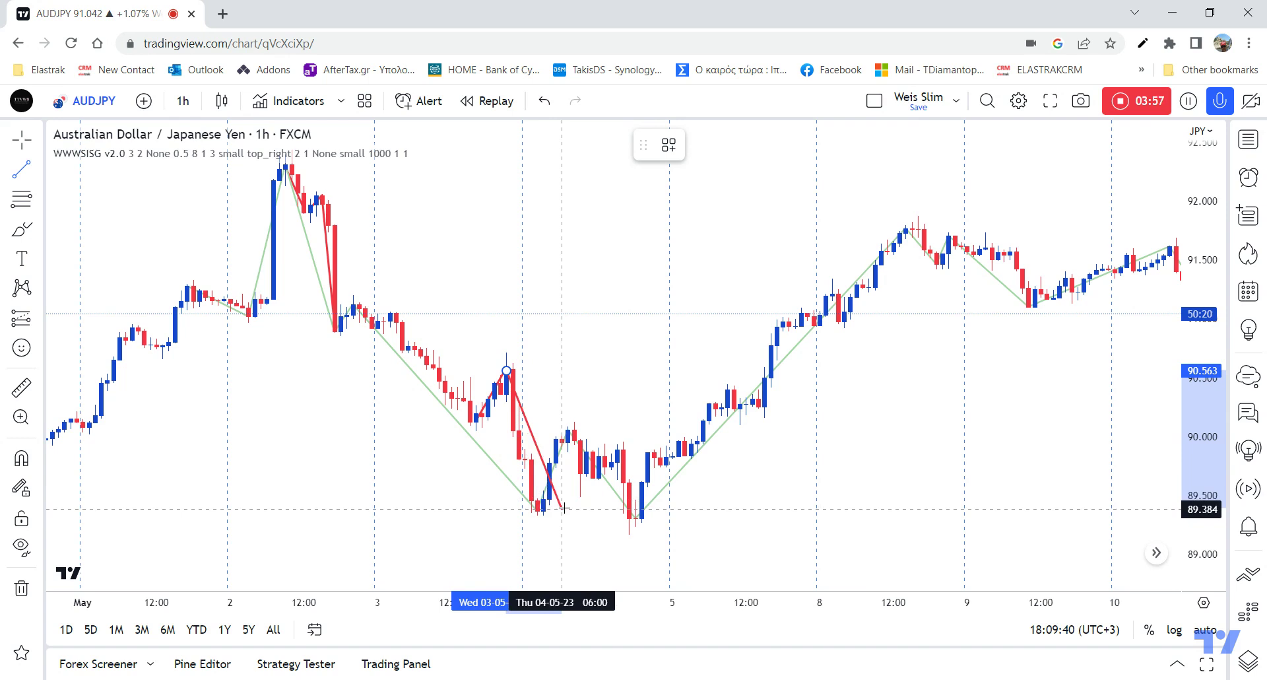
pyautogui.click(532, 506)
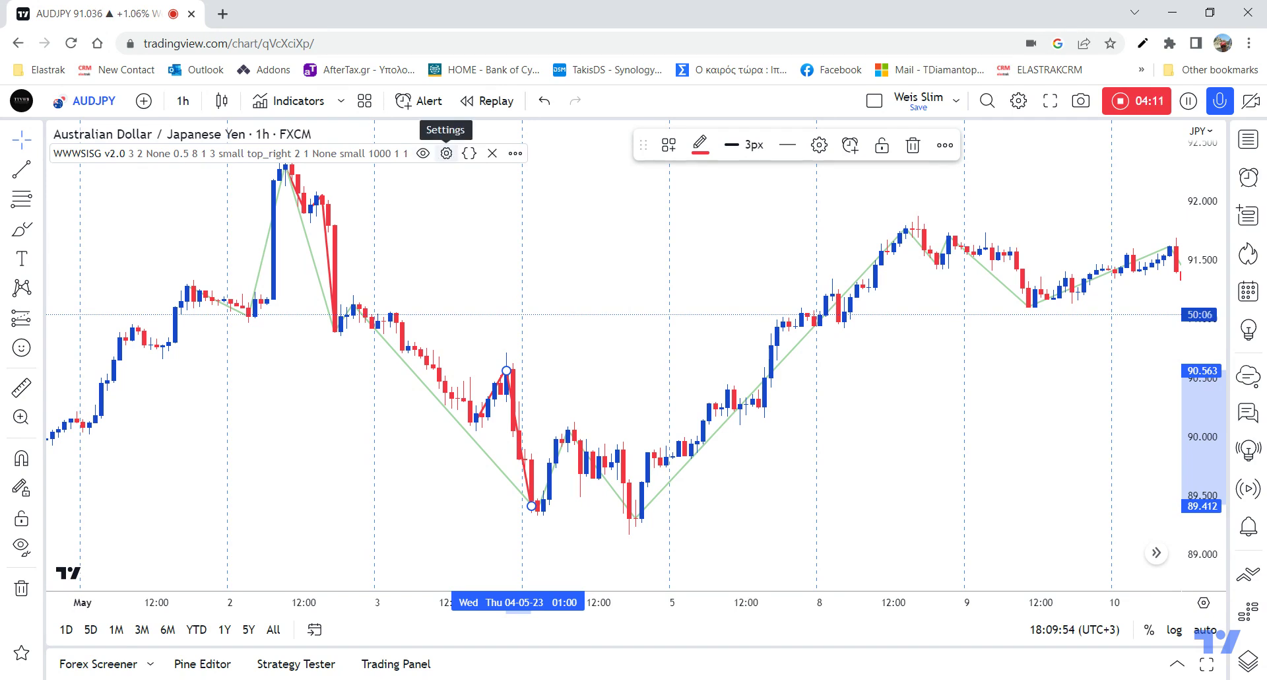
# Add the Weis Wave-Wave Types indicator to the chart from the favorite scripts
pyautogui.click(438, 173)
pyautogui.click(314, 111)
pyautogui.click(548, 305)
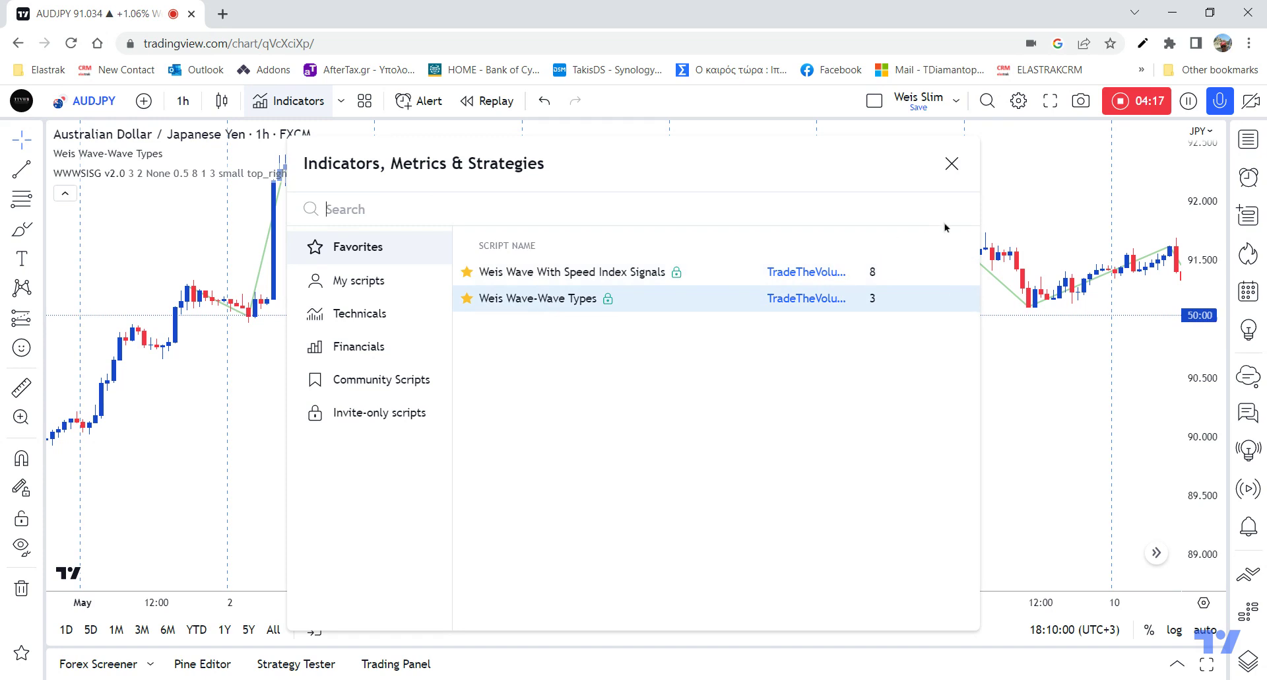
pyautogui.click(952, 164)
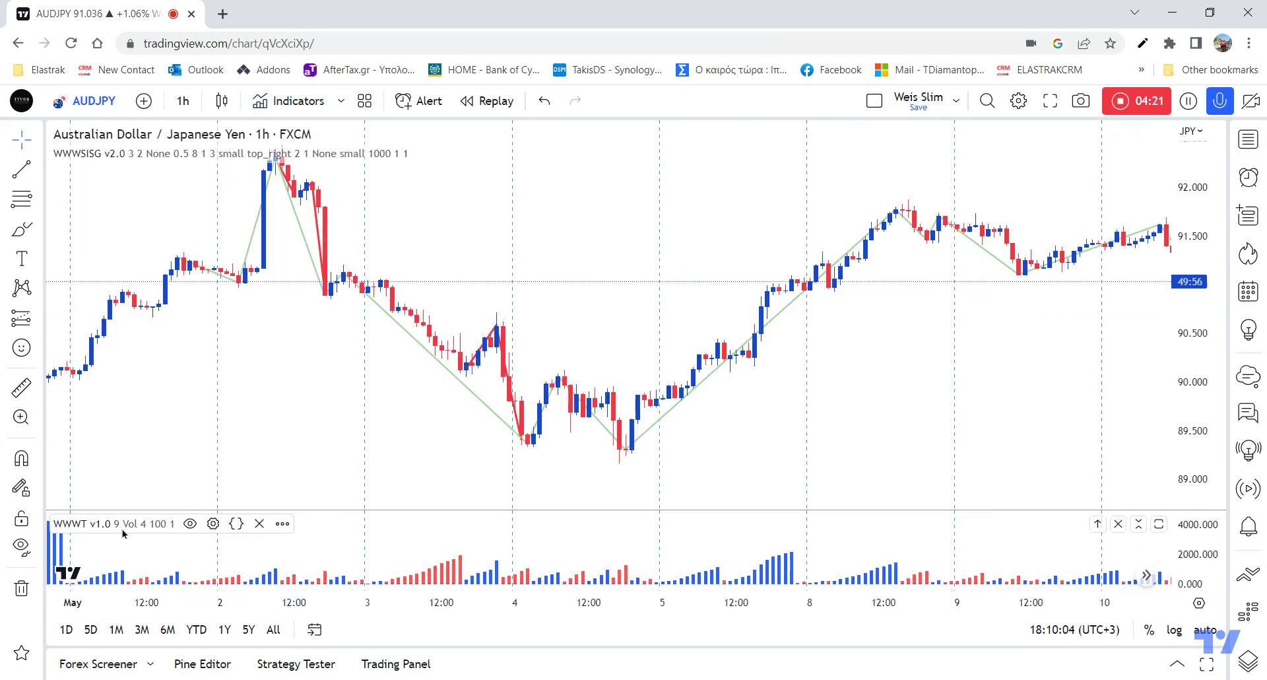
# Set the WWWT v1.0 indicator's AutoSensitivity to 3, keeping the Vol wave type, and apply it
pyautogui.click(212, 523)
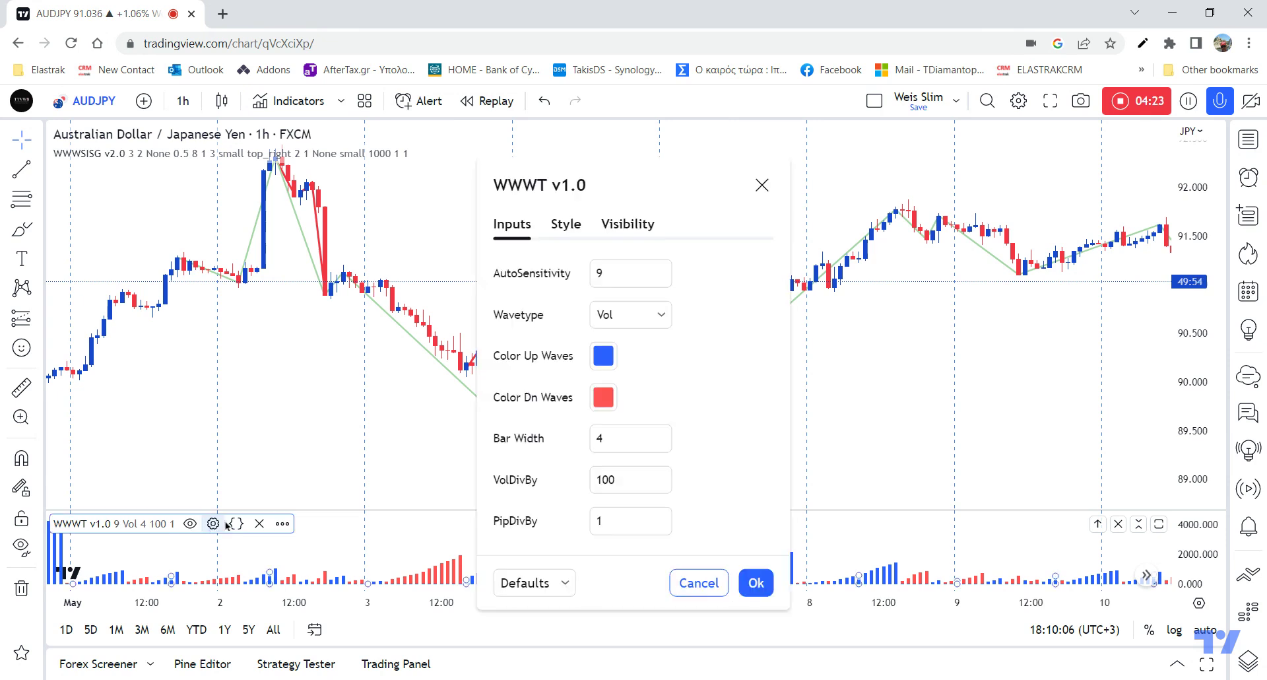
pyautogui.click(631, 266)
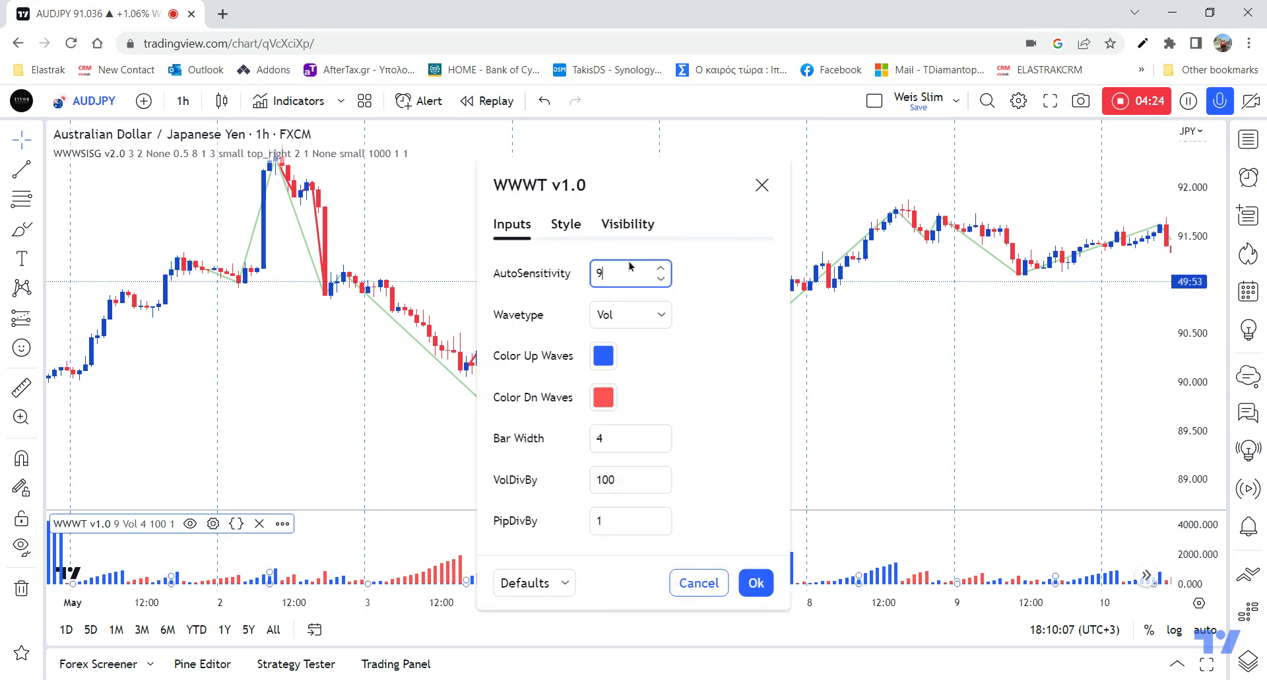
pyautogui.click(660, 279)
pyautogui.click(661, 279)
pyautogui.click(661, 279)
pyautogui.click(660, 279)
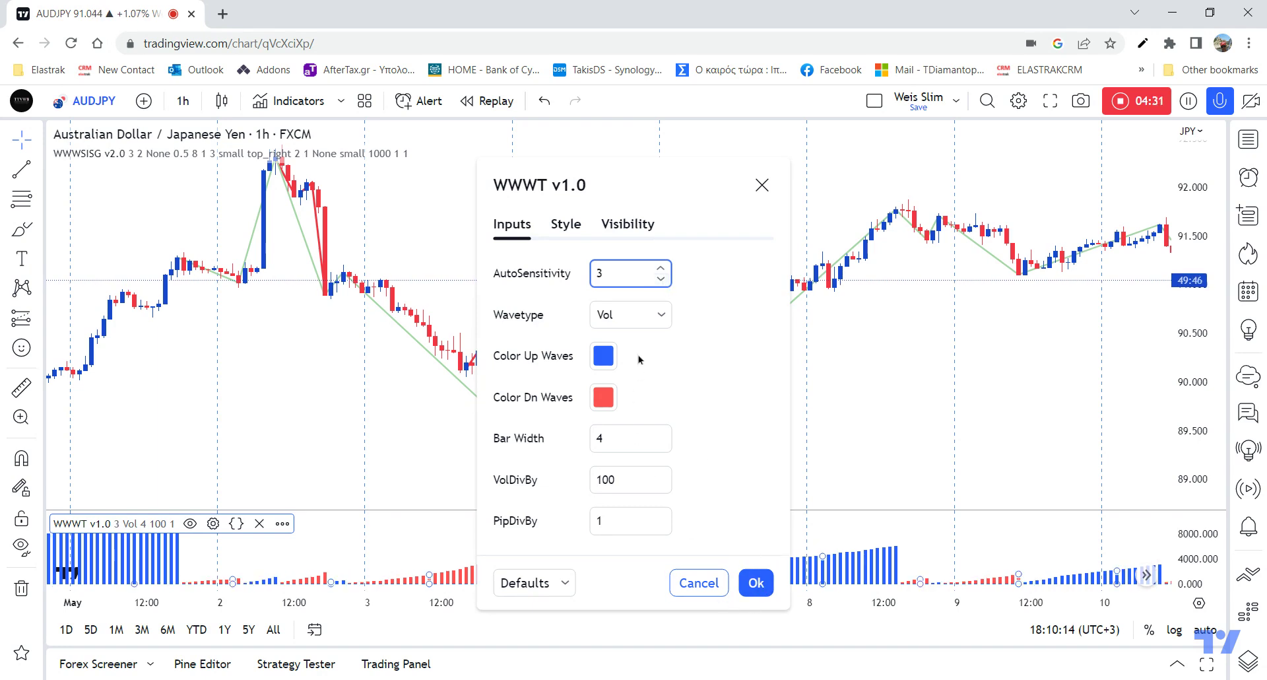
pyautogui.click(631, 315)
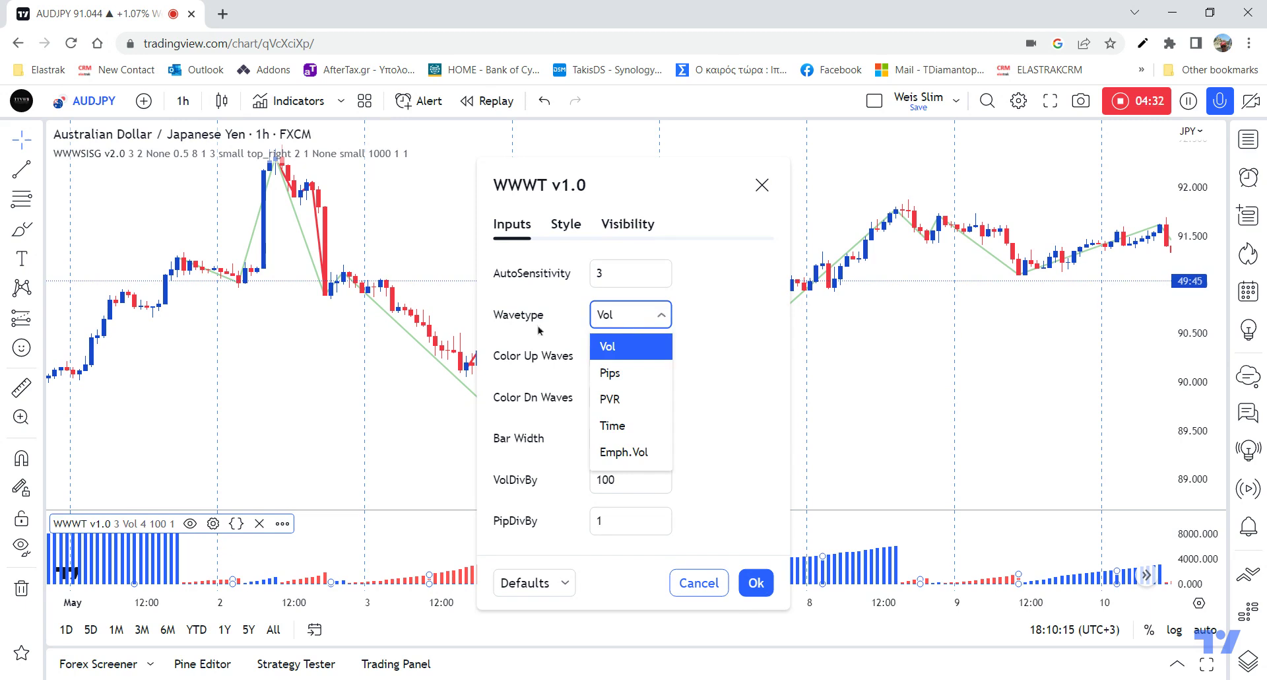
pyautogui.click(716, 321)
pyautogui.click(756, 582)
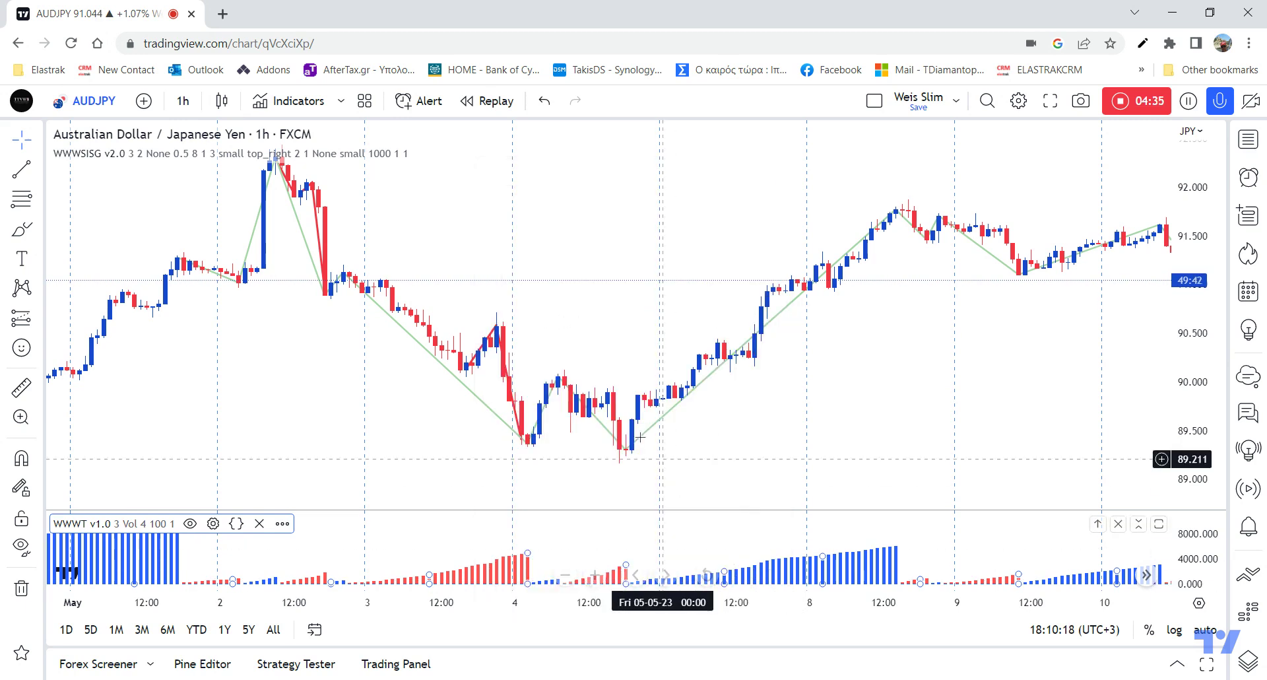
# Set the WWWSISG v2.0 indicator's AutoSensitivity to 9 and apply it to the chart
pyautogui.scroll(-1, 637, 439)
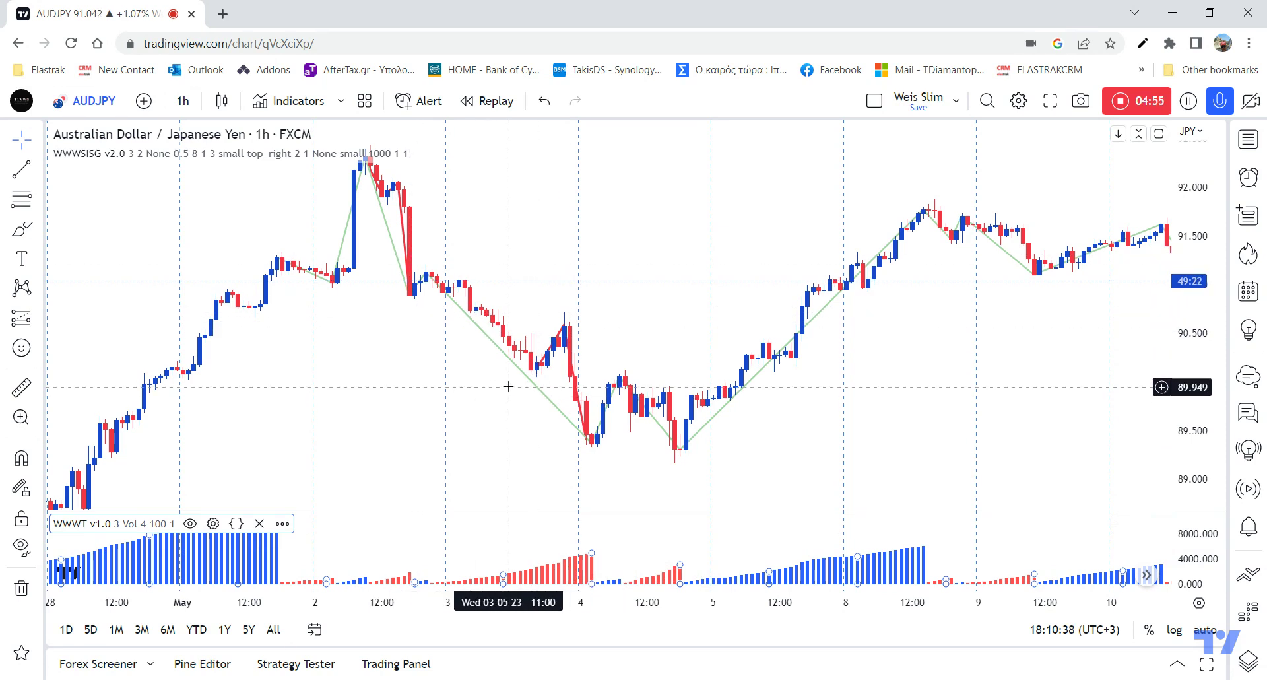
pyautogui.scroll(1, 508, 386)
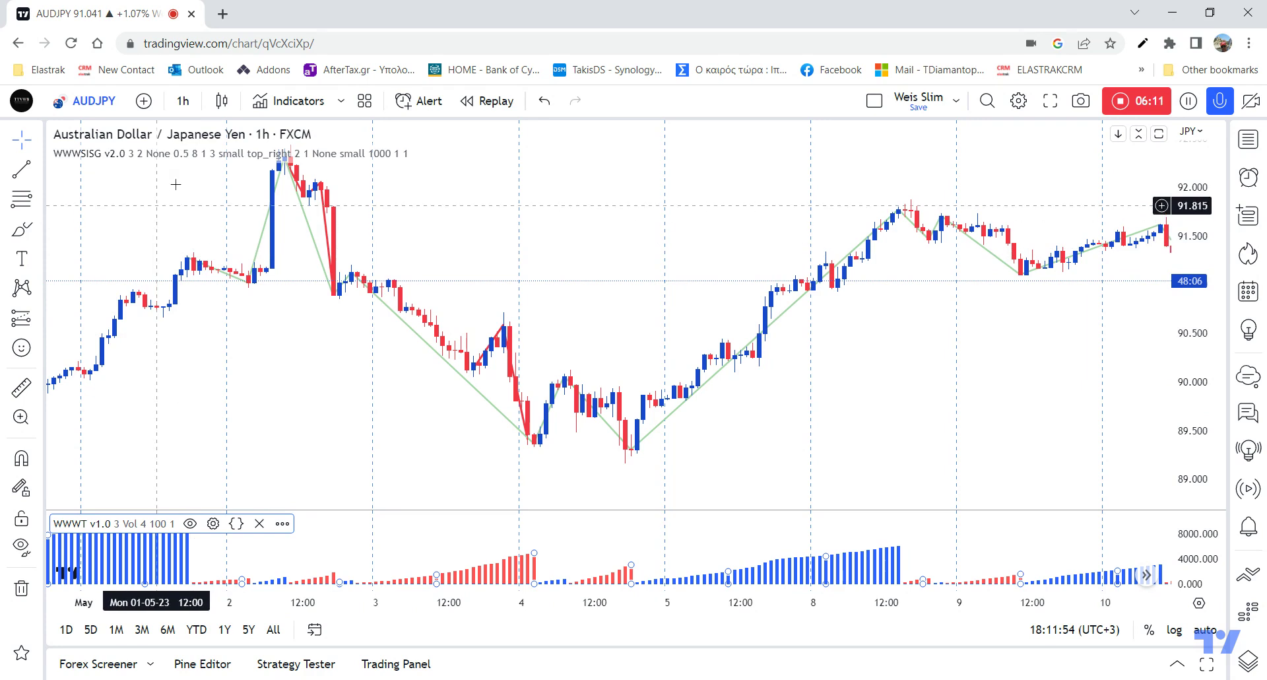
pyautogui.click(446, 153)
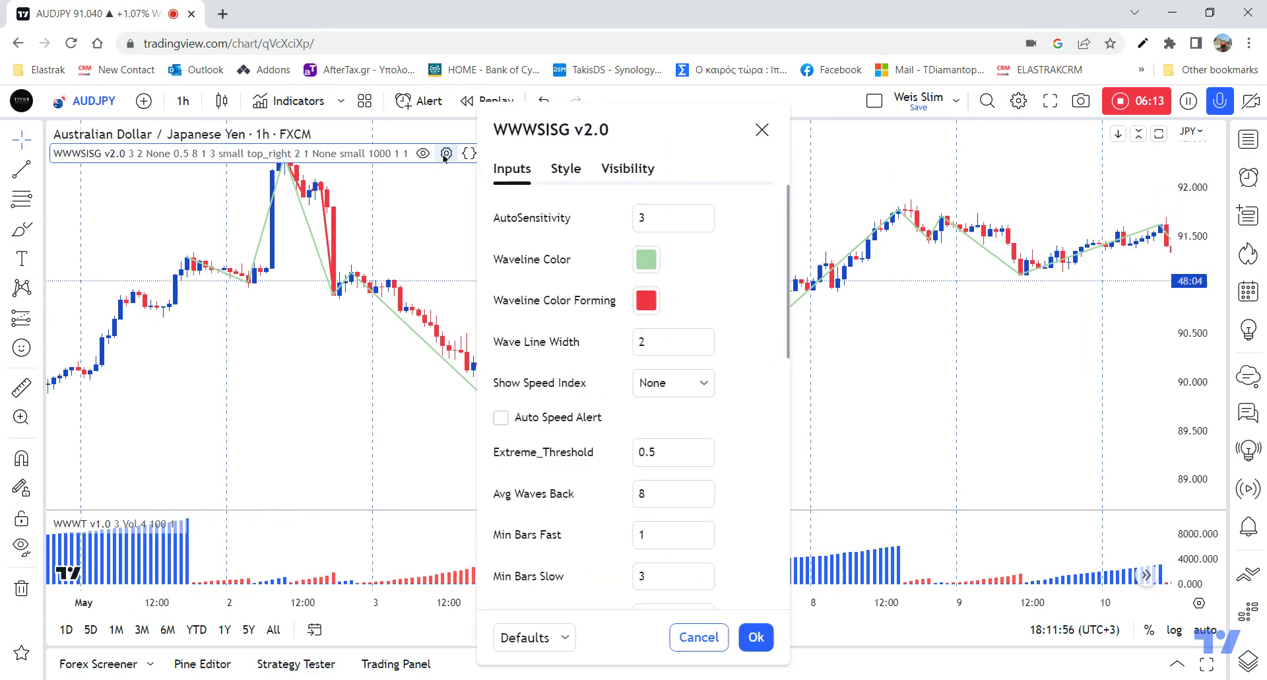
pyautogui.click(682, 215)
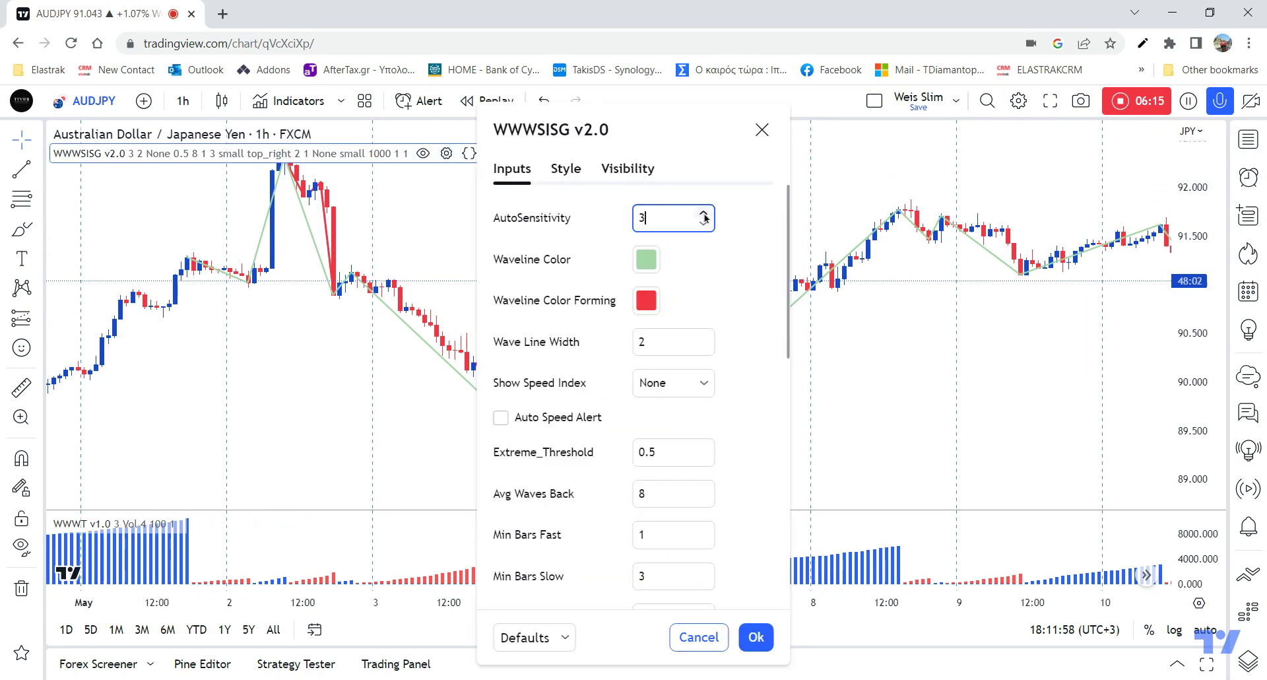
pyautogui.click(704, 214)
pyautogui.click(705, 215)
pyautogui.click(704, 214)
pyautogui.click(756, 637)
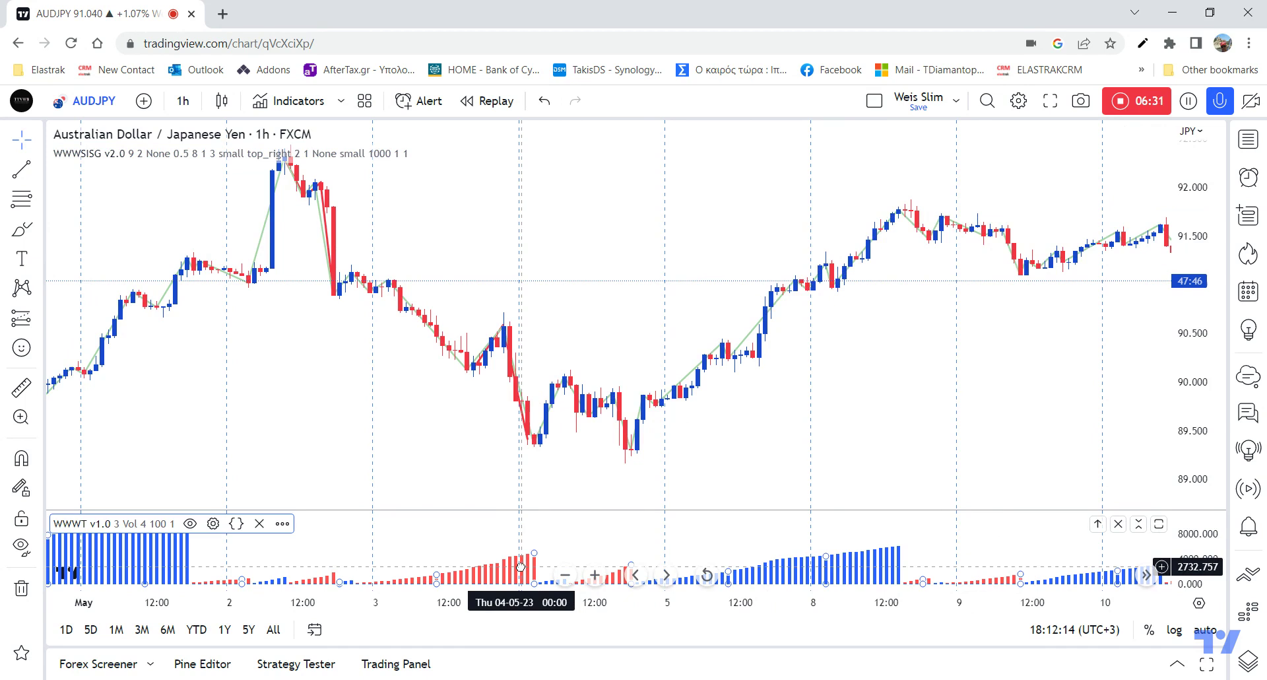
# Set the WWWT v1.0 indicator's AutoSensitivity to 9 and apply it to the wave volume histogram
pyautogui.click(213, 524)
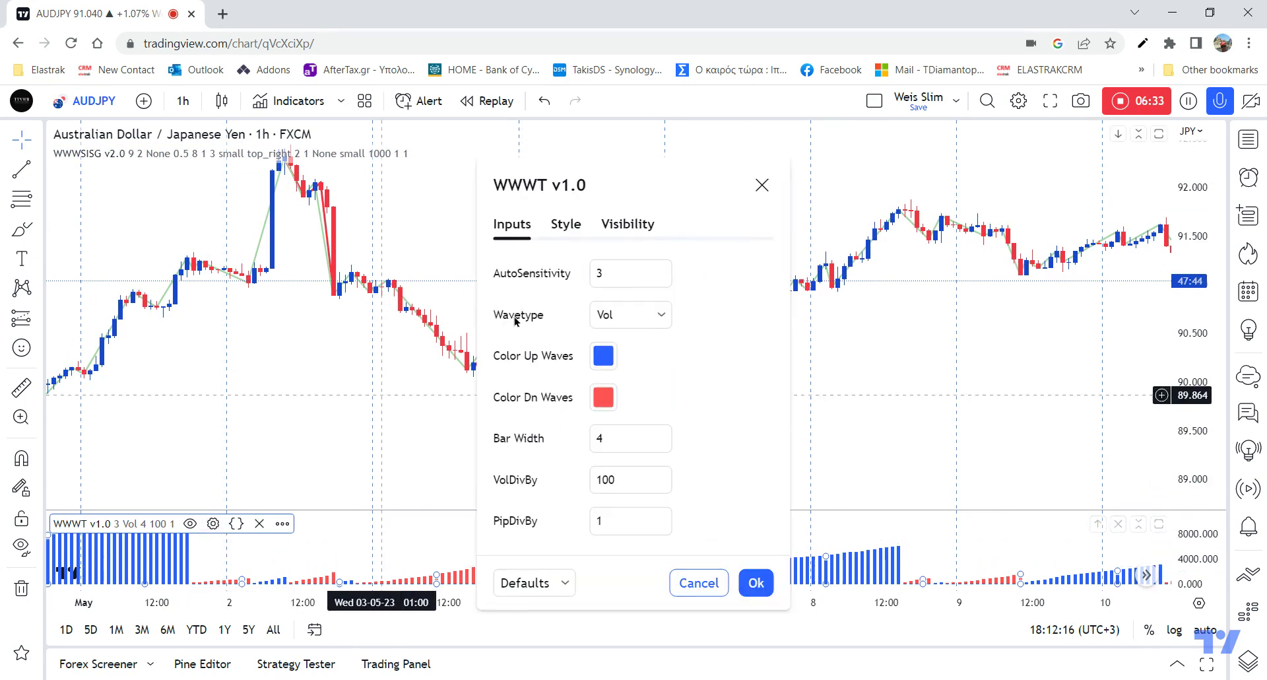
pyautogui.click(627, 274)
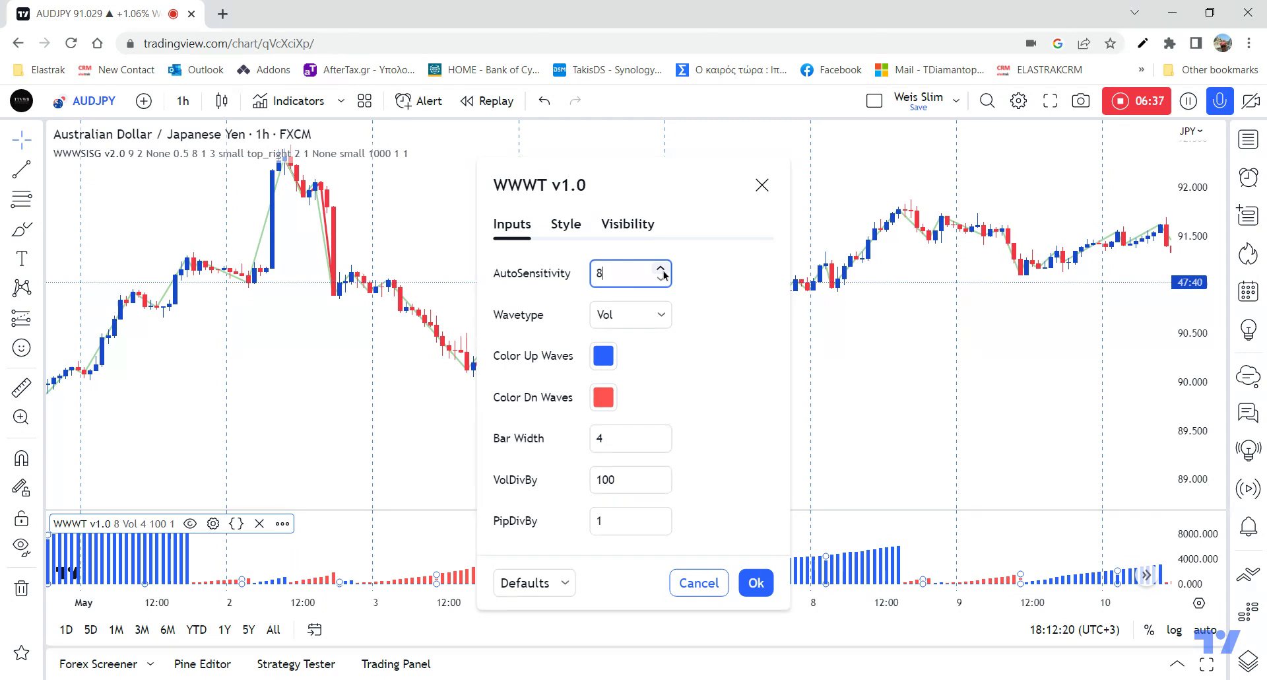
pyautogui.click(756, 582)
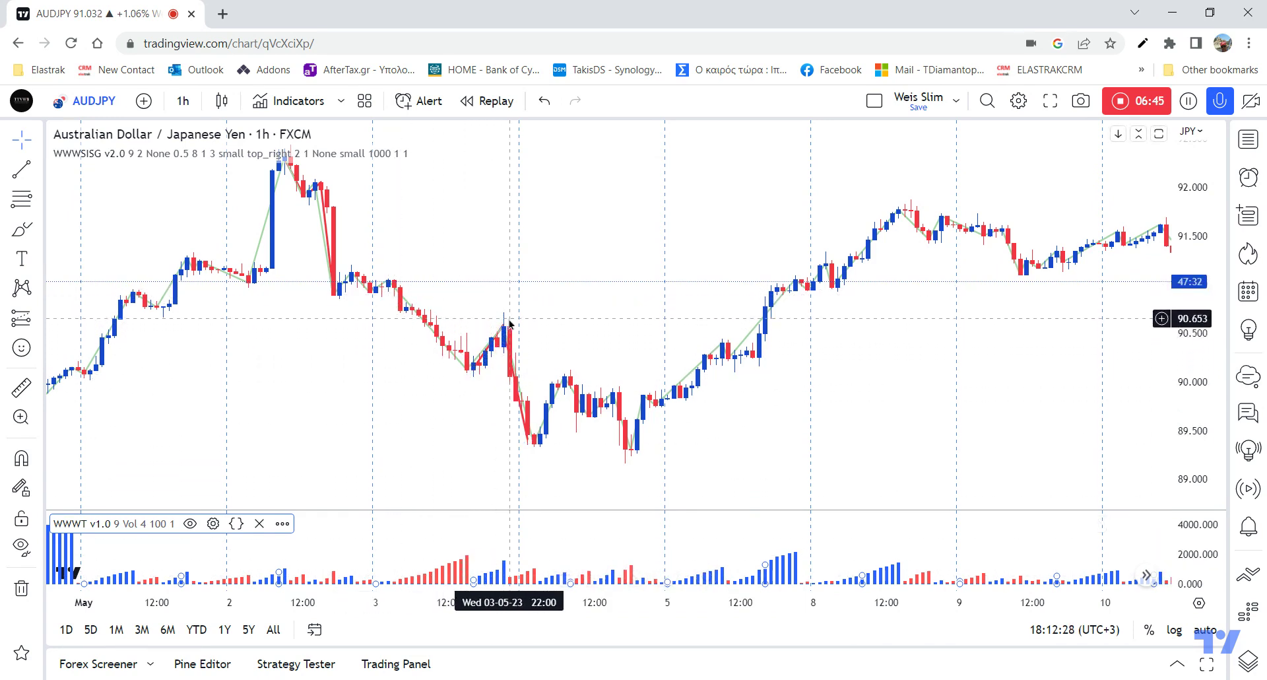
# Draw a rising trend line on 11 May from the 18:00 candle at about 89.949 up to the 23:00 candle at about 90.212
pyautogui.moveTo(811, 425); pyautogui.dragTo(662, 408)
pyautogui.moveTo(769, 384); pyautogui.dragTo(583, 390)
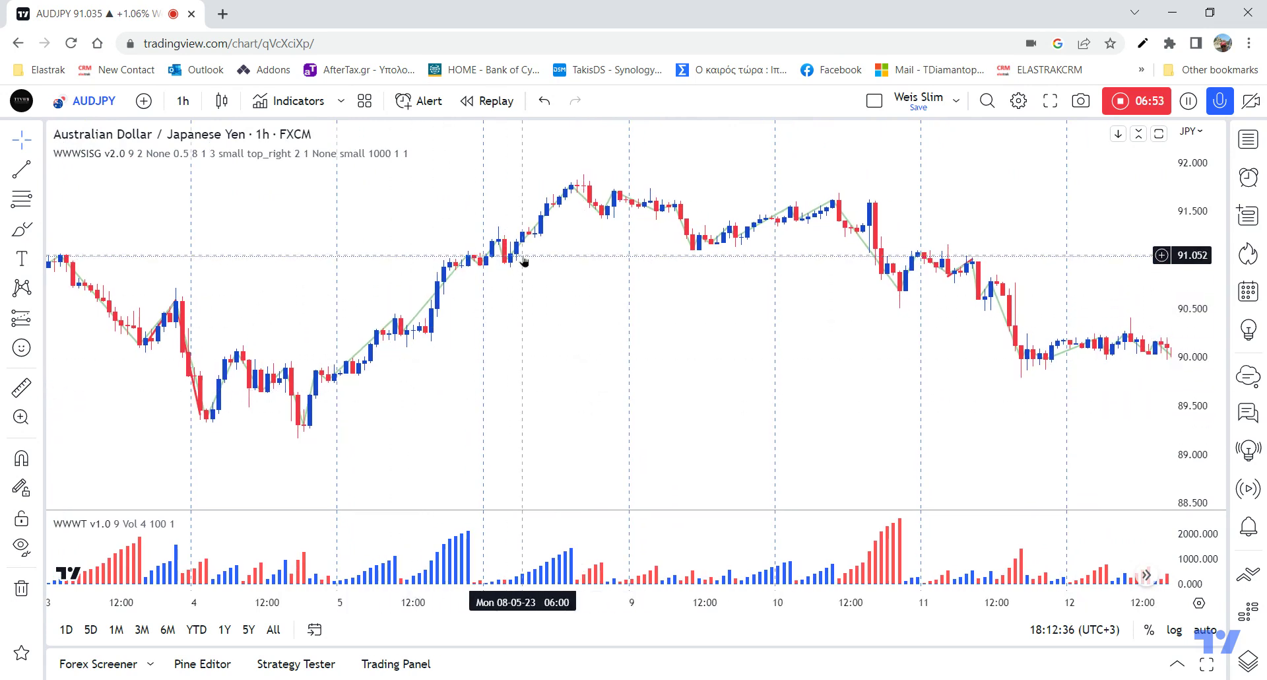
pyautogui.moveTo(592, 242); pyautogui.dragTo(501, 323)
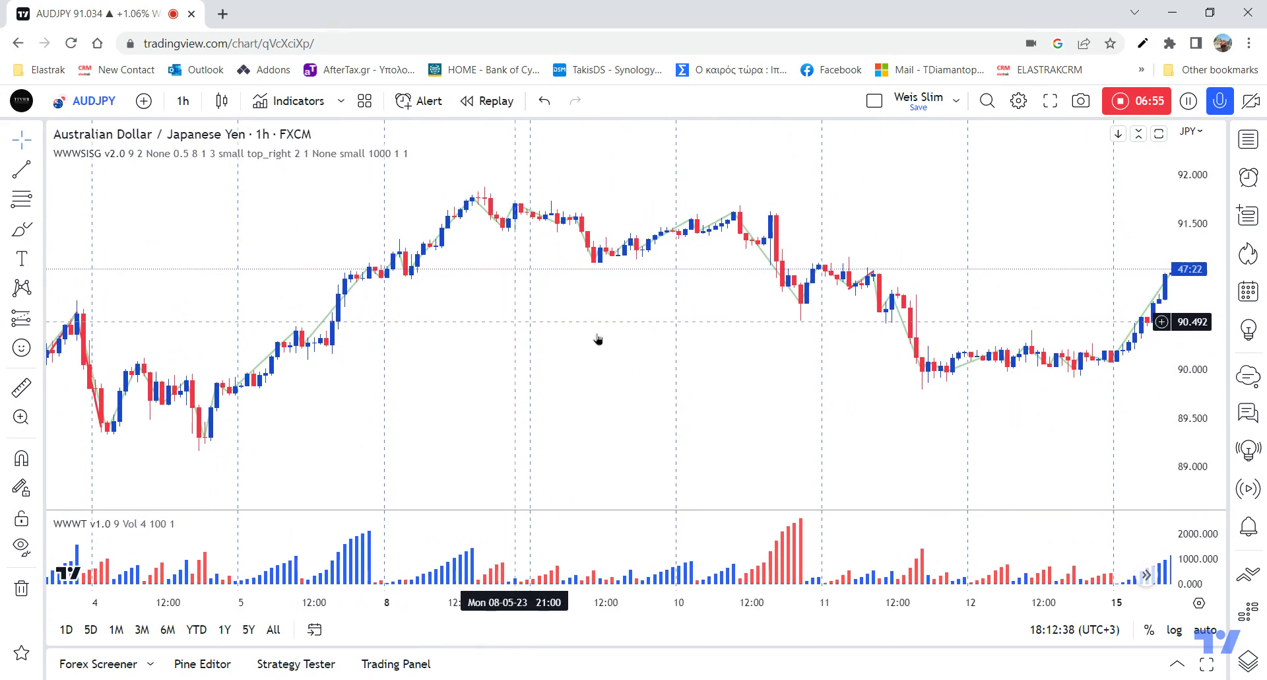
pyautogui.moveTo(765, 362); pyautogui.dragTo(332, 314)
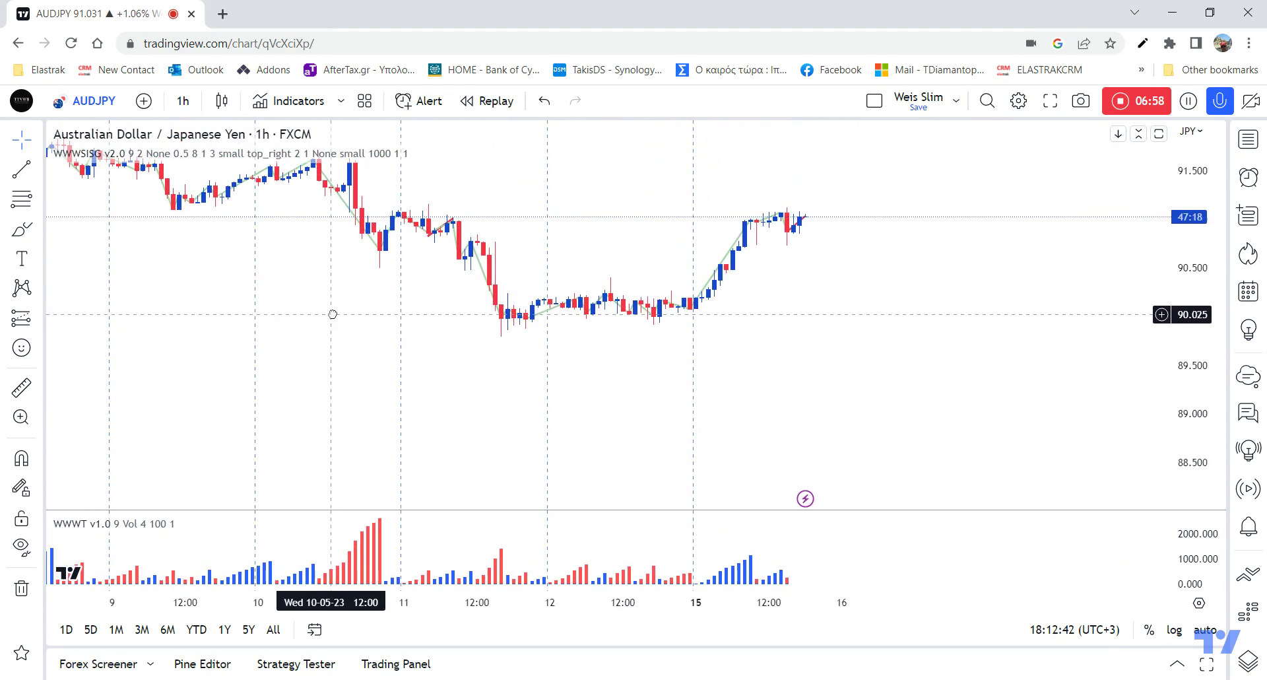
pyautogui.scroll(3, 487, 340)
pyautogui.moveTo(486, 343); pyautogui.dragTo(654, 382)
pyautogui.scroll(1, 745, 346)
pyautogui.scroll(3, 673, 400)
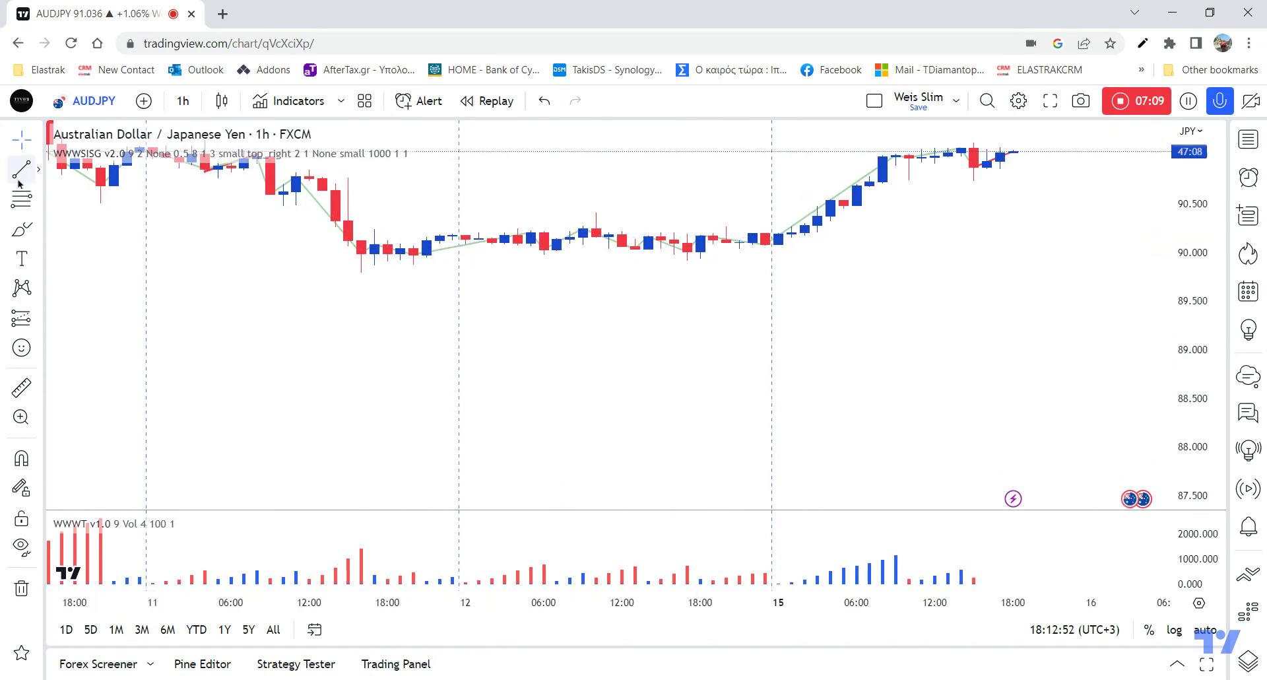
pyautogui.click(21, 170)
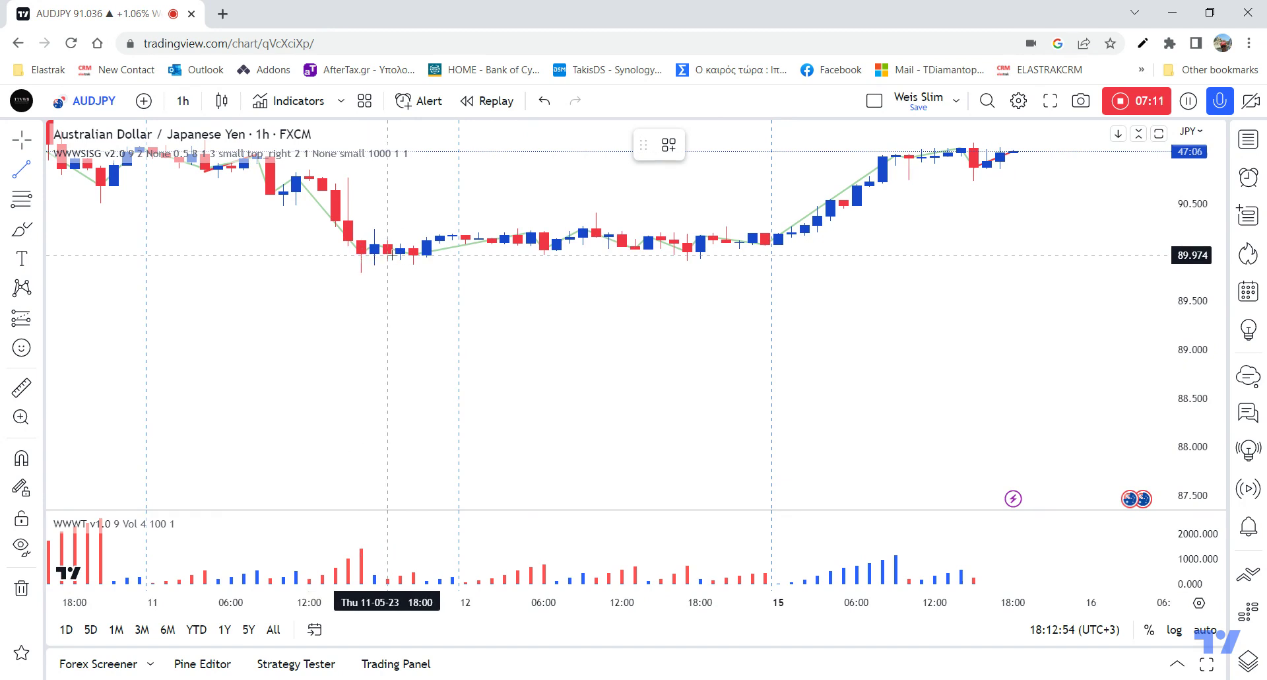
pyautogui.click(387, 255)
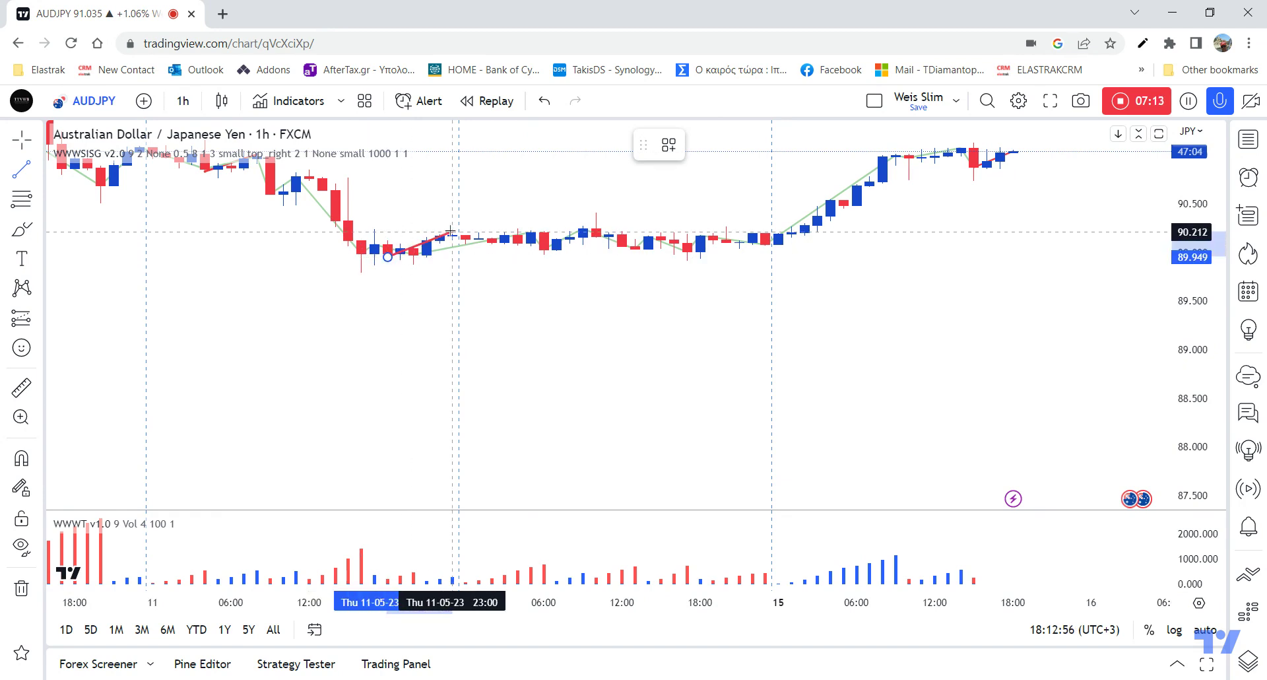
pyautogui.click(454, 233)
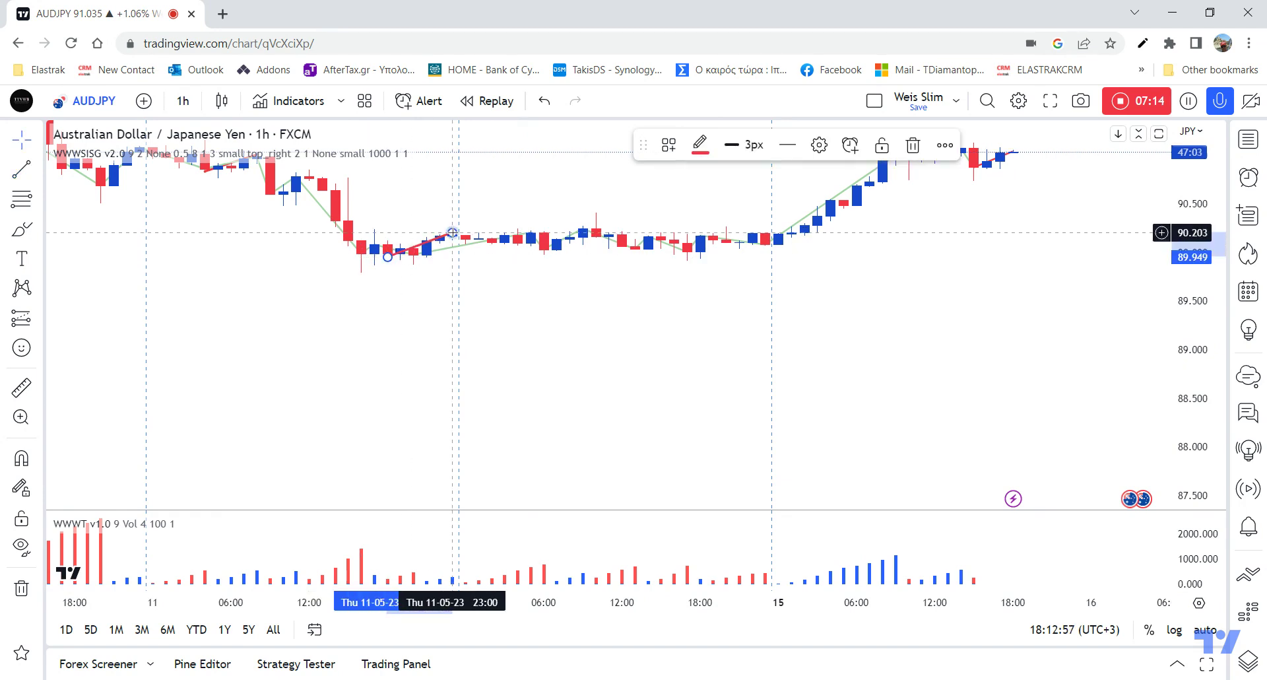
# Draw a falling trend line from about 90.212 at 23:00 on 11 May down to about 90.042 at 06:00 on 12 May
pyautogui.click(22, 169)
pyautogui.click(454, 232)
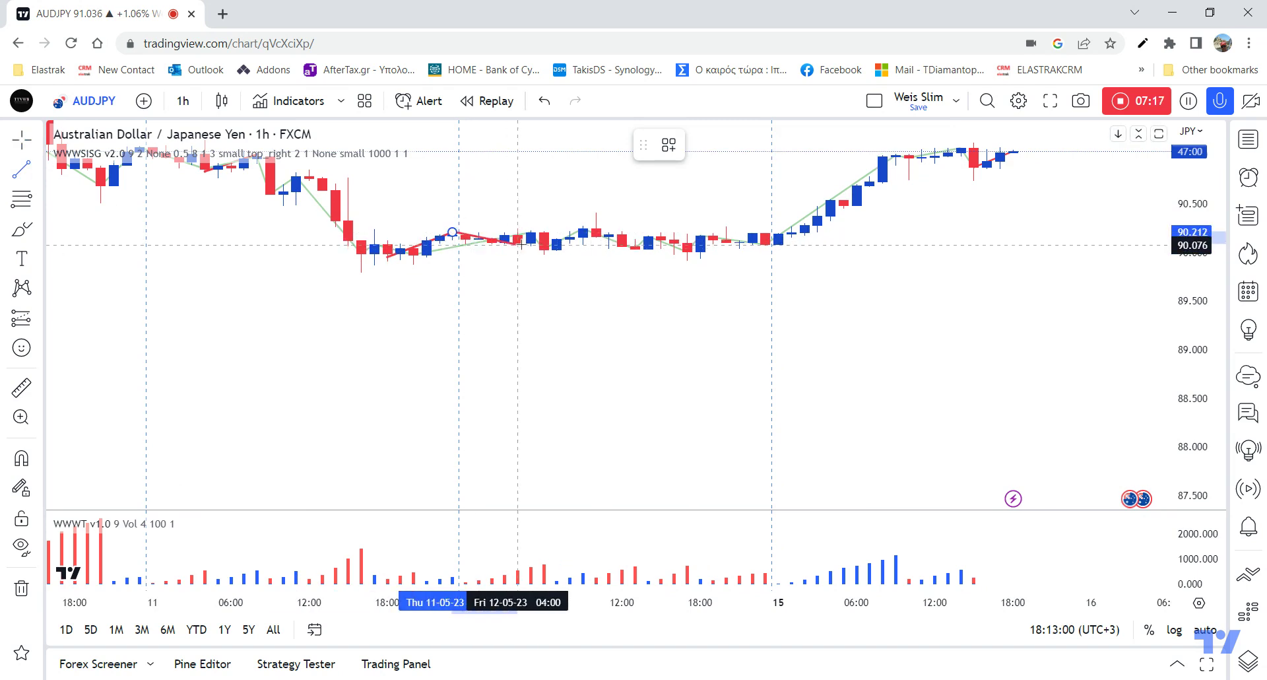
pyautogui.click(545, 248)
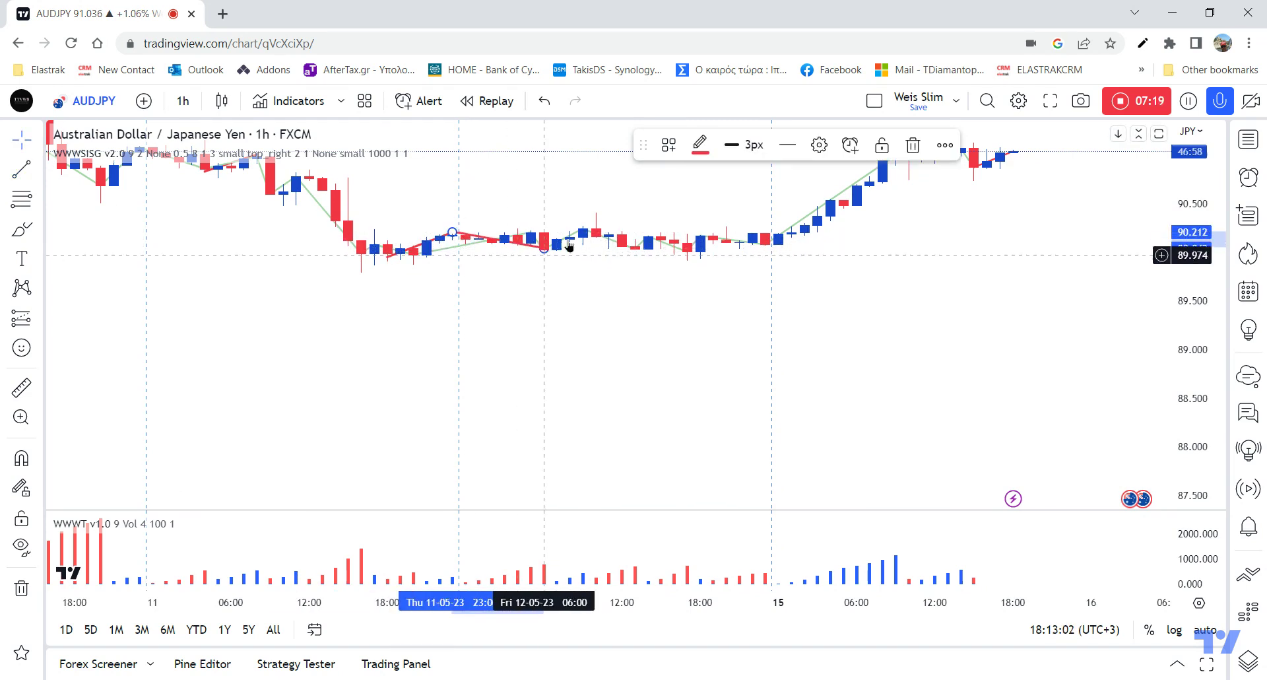
pyautogui.scroll(-3, 552, 310)
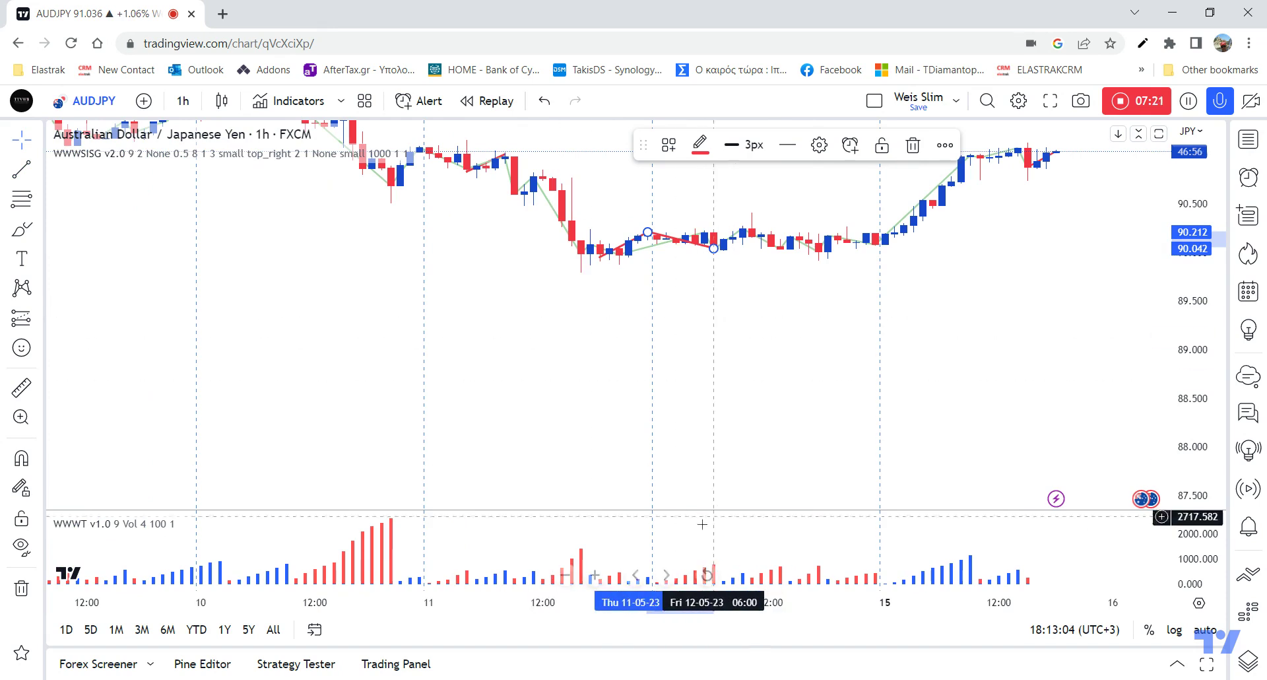
pyautogui.scroll(-1, 706, 337)
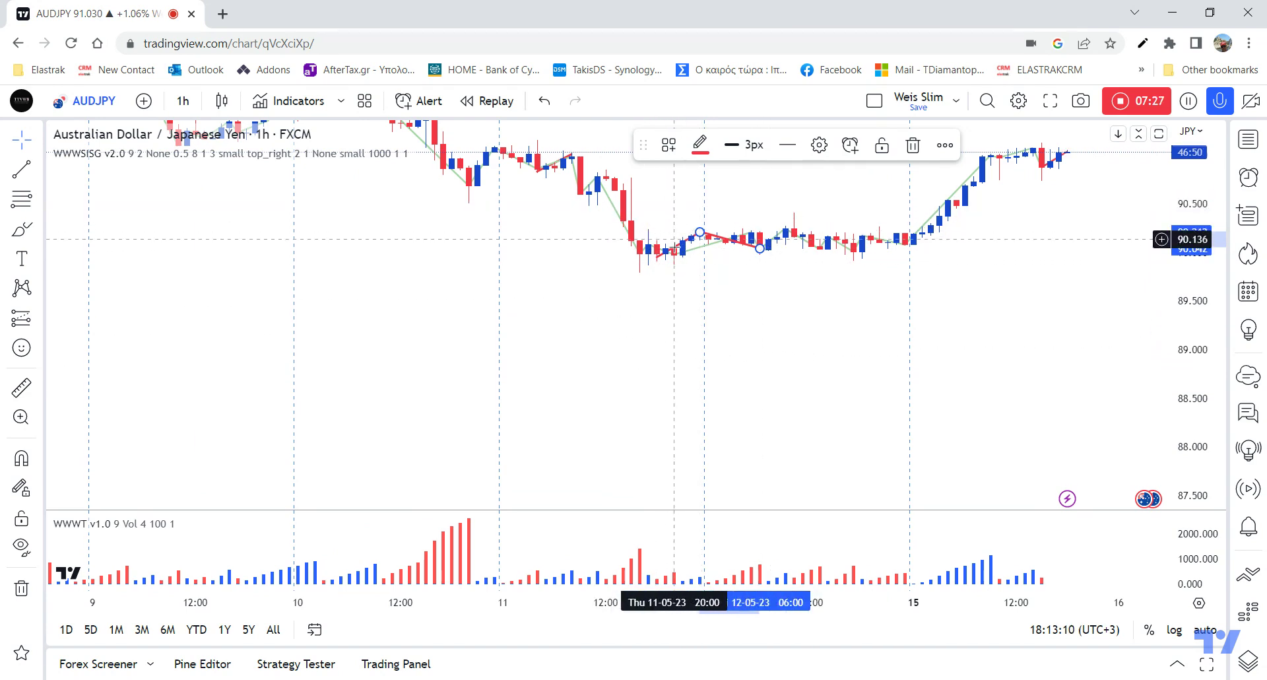
pyautogui.scroll(-2, 743, 304)
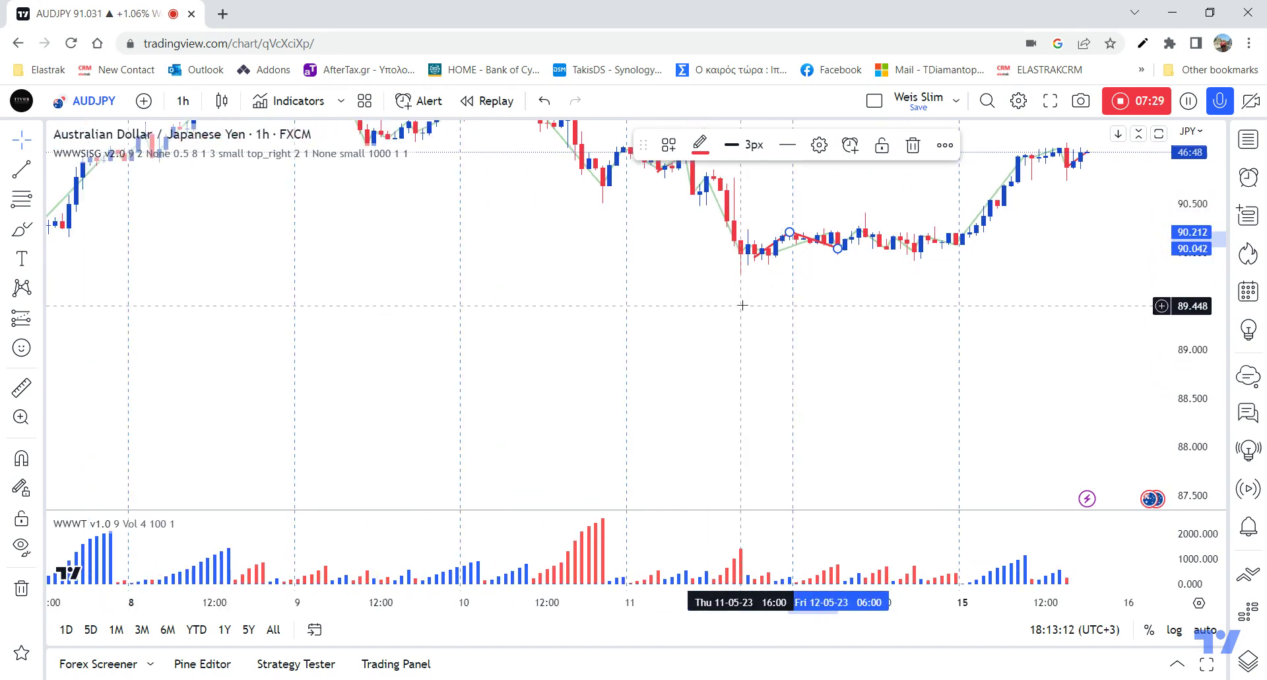
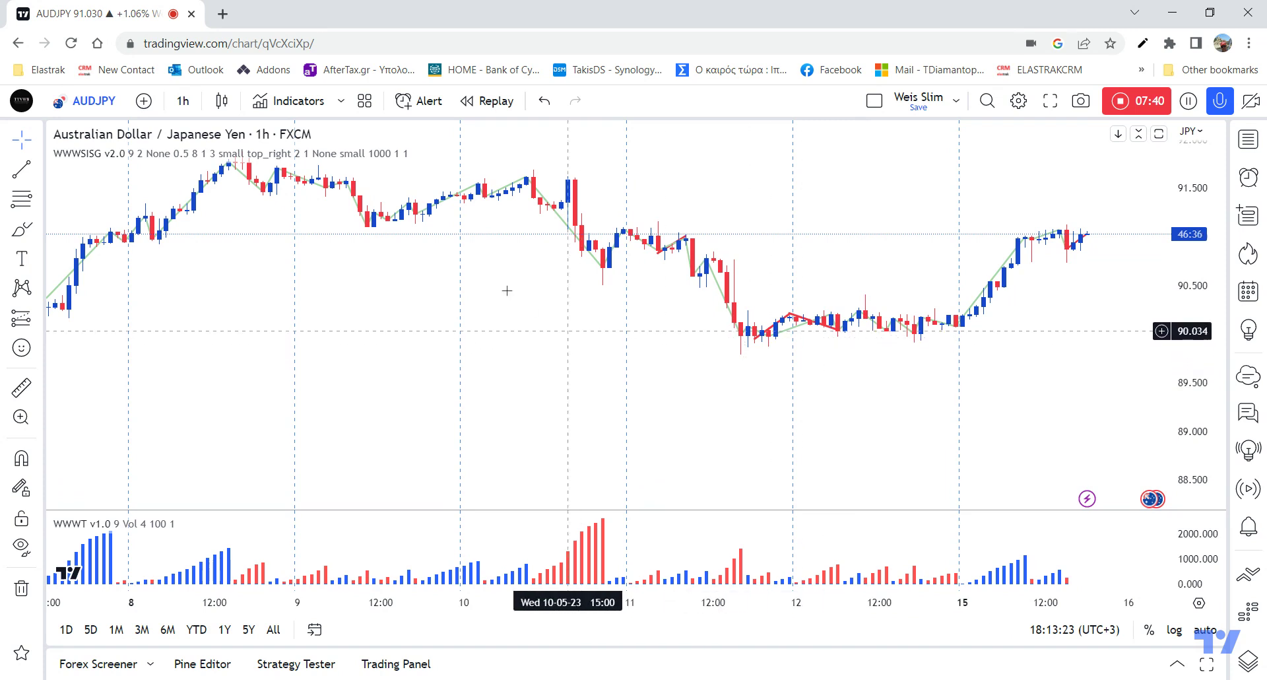
# Apply the saved indicator template "weis all 3", with WWWSISG v2.0 and three WWWT v1.0 indicators, to the AUDJPY chart
pyautogui.click(302, 104)
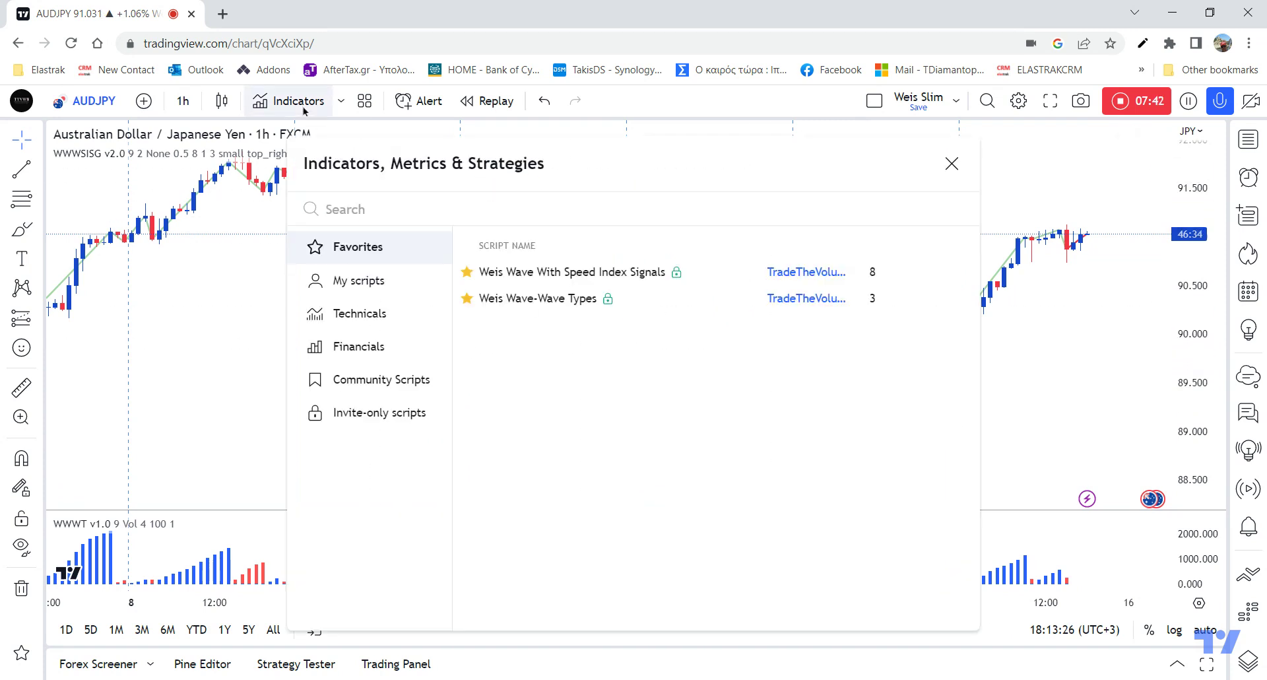
pyautogui.click(364, 102)
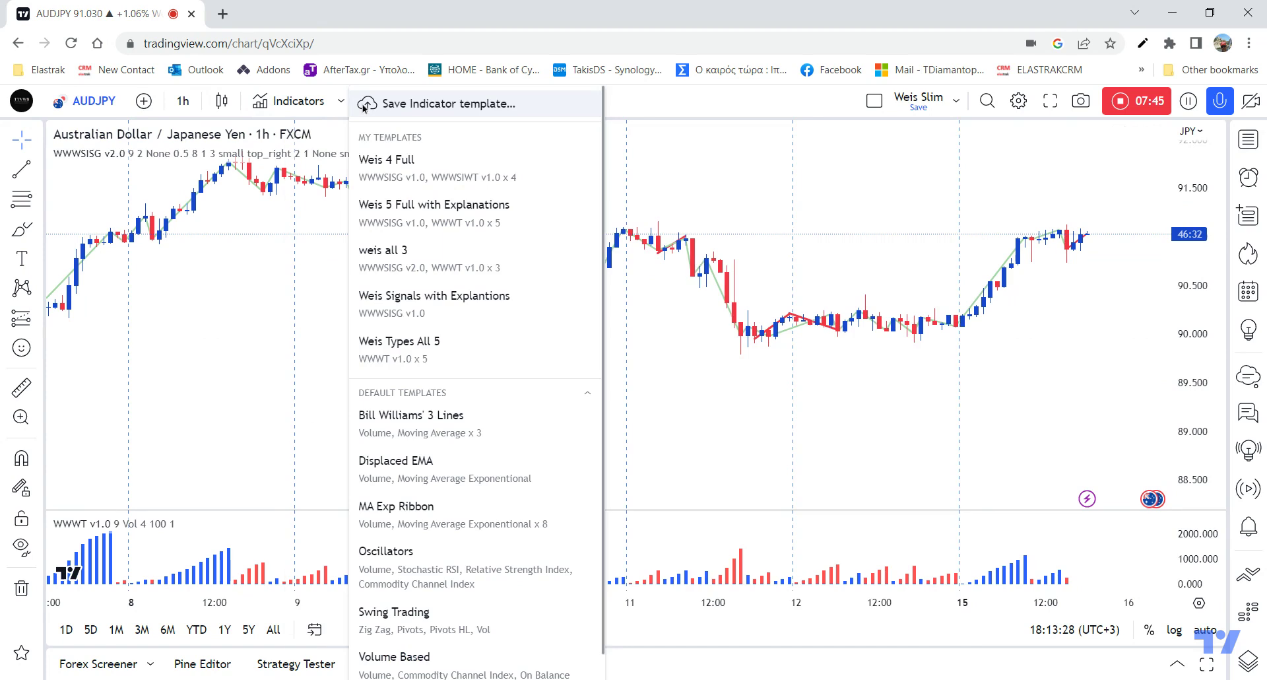
pyautogui.click(382, 254)
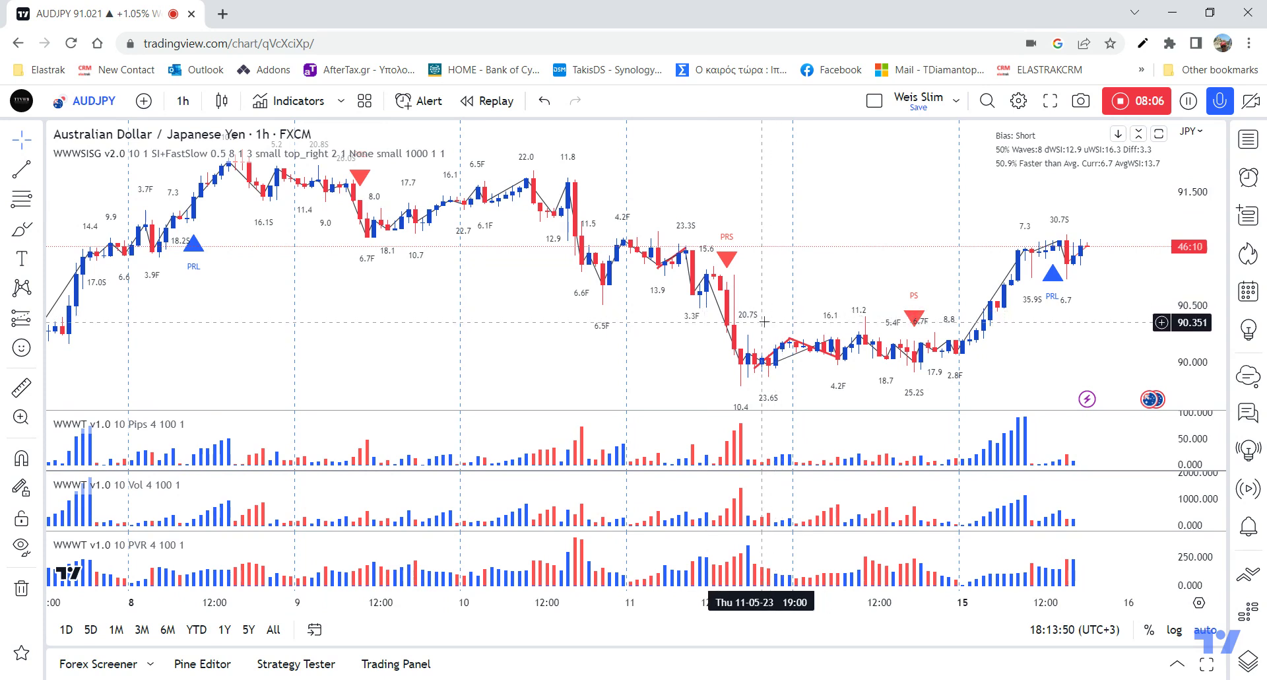
# Set the AutoSensitivity of the WWWSISG v2.0 indicator to 9
pyautogui.click(795, 342)
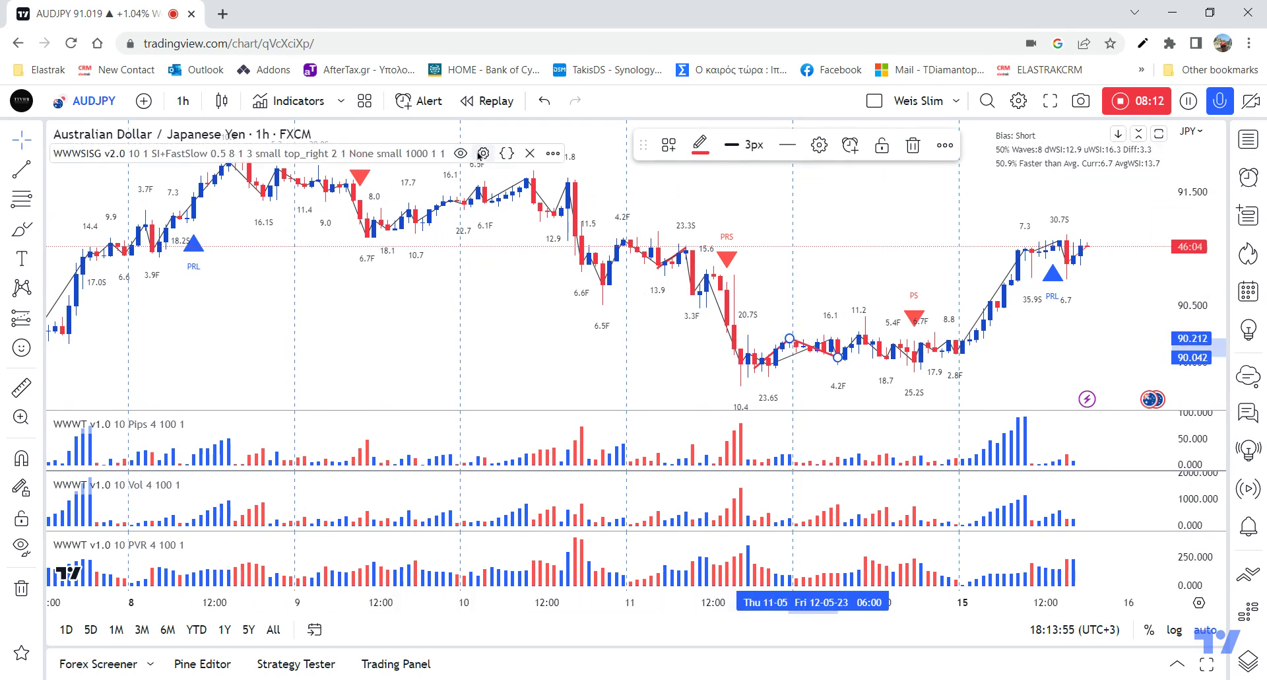
pyautogui.click(482, 153)
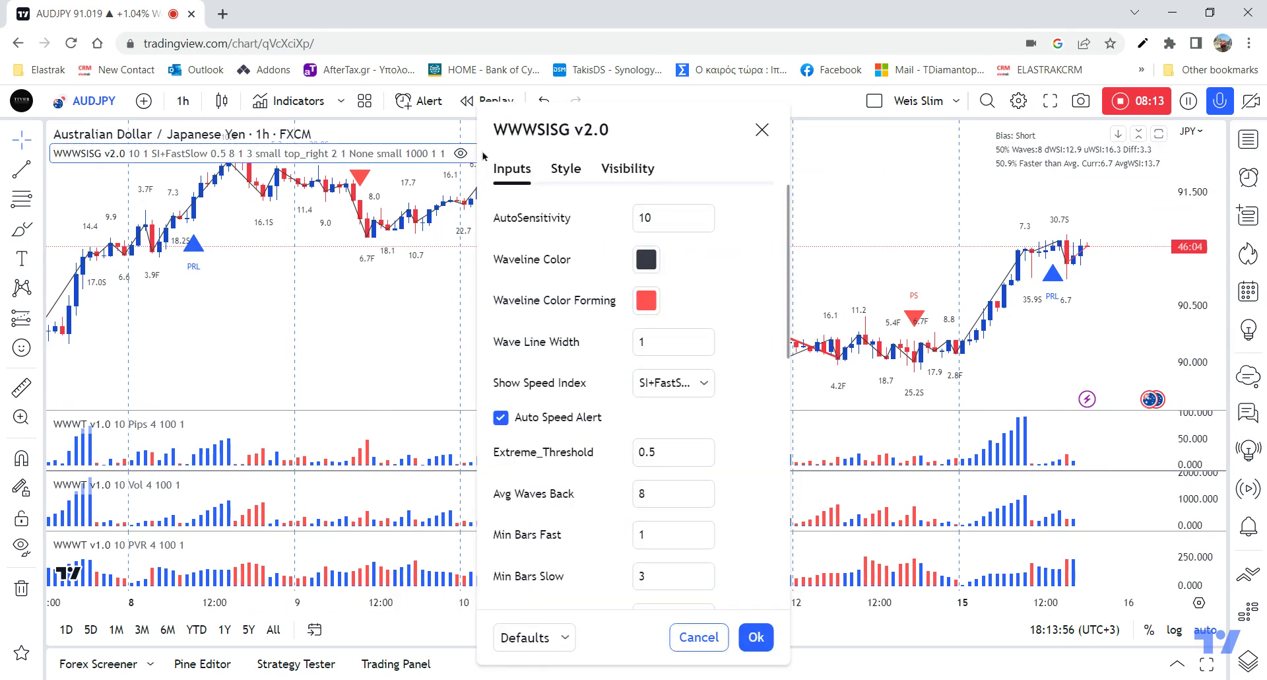
pyautogui.click(702, 225)
pyautogui.click(760, 129)
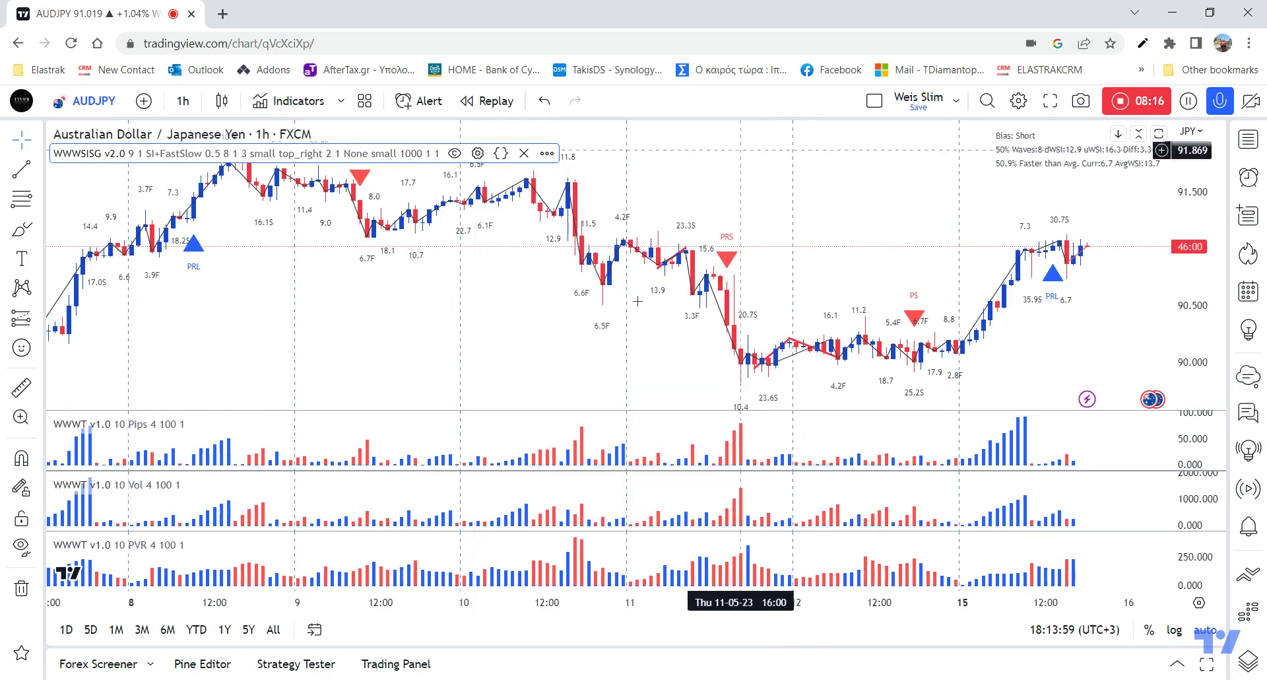
# Set the AutoSensitivity of the WWWT v1.0 Pips indicator to 9 and apply it
pyautogui.click(508, 524)
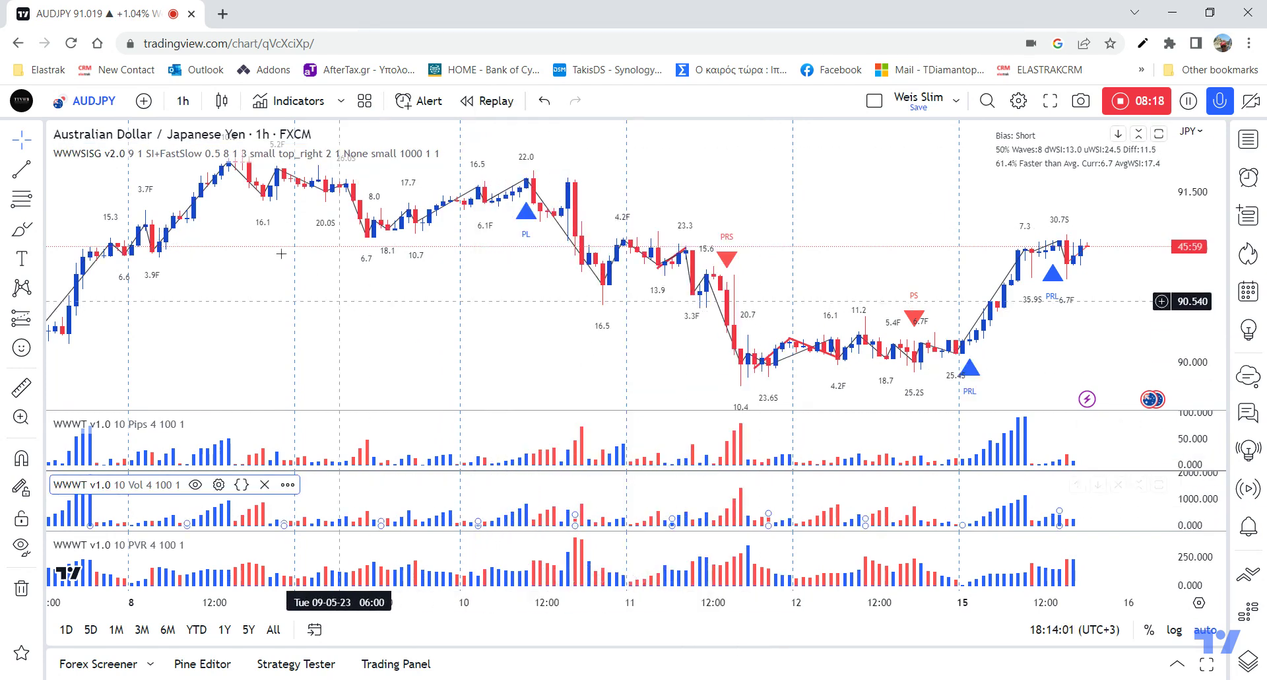
pyautogui.click(210, 432)
pyautogui.click(222, 424)
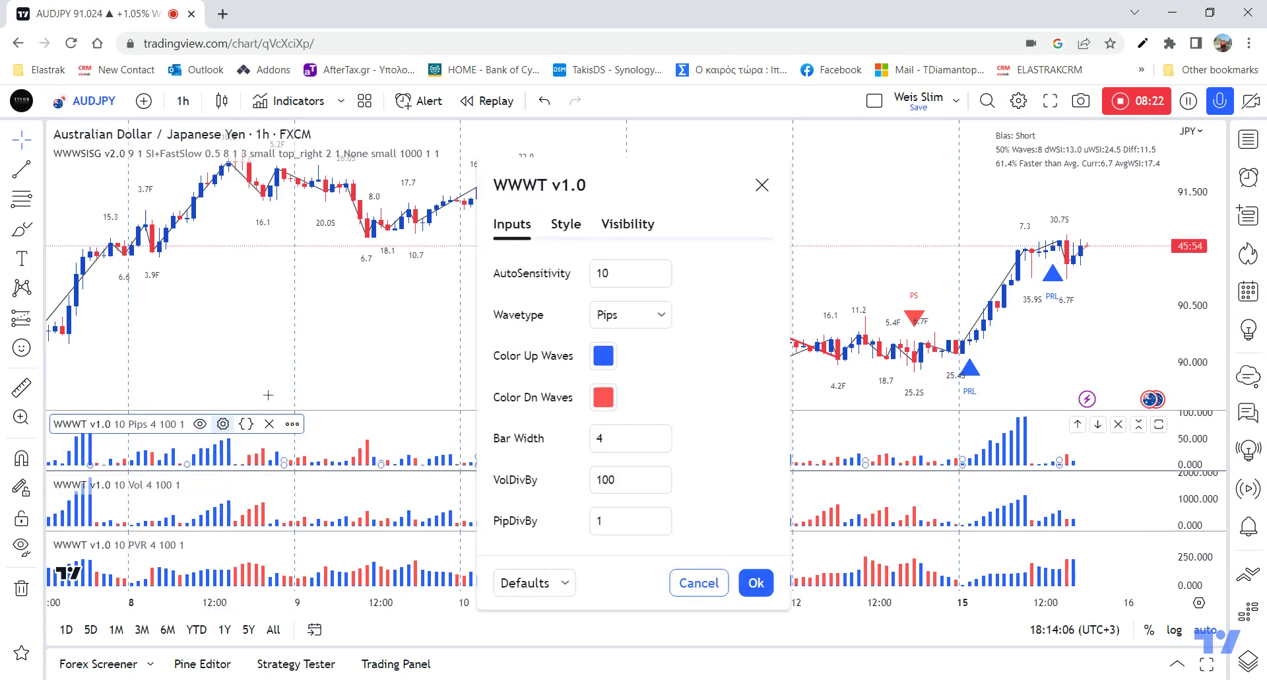
pyautogui.click(660, 279)
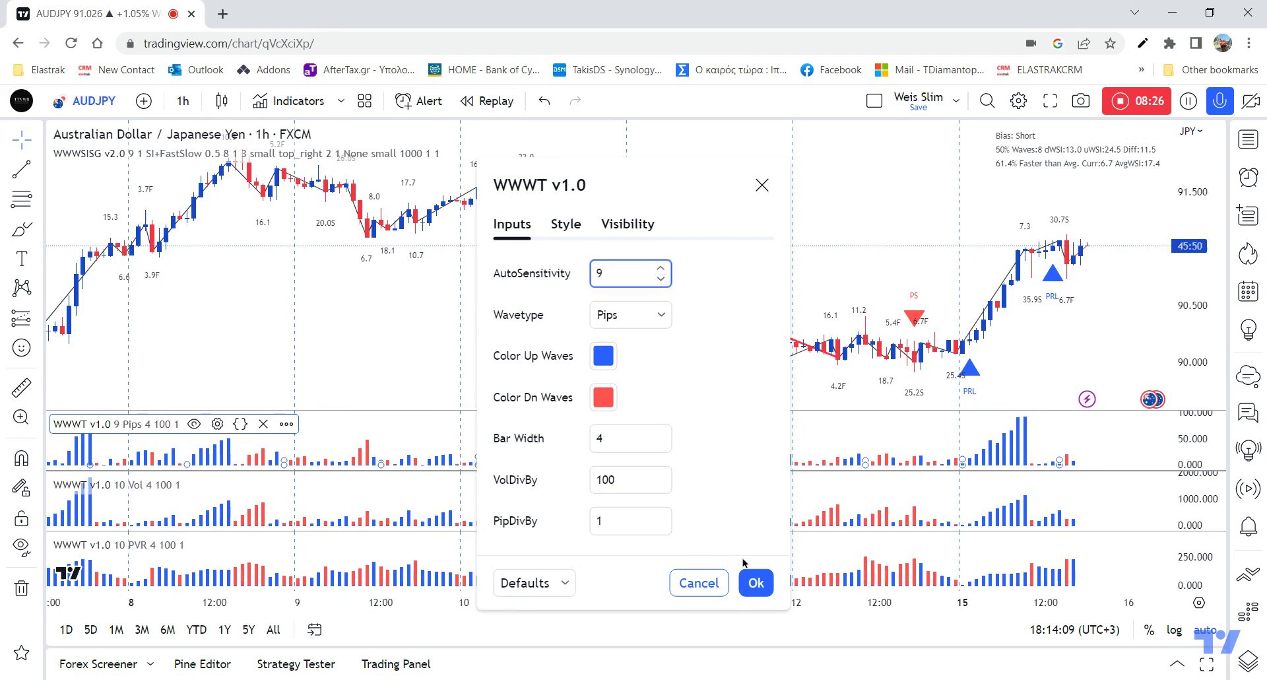
pyautogui.click(753, 582)
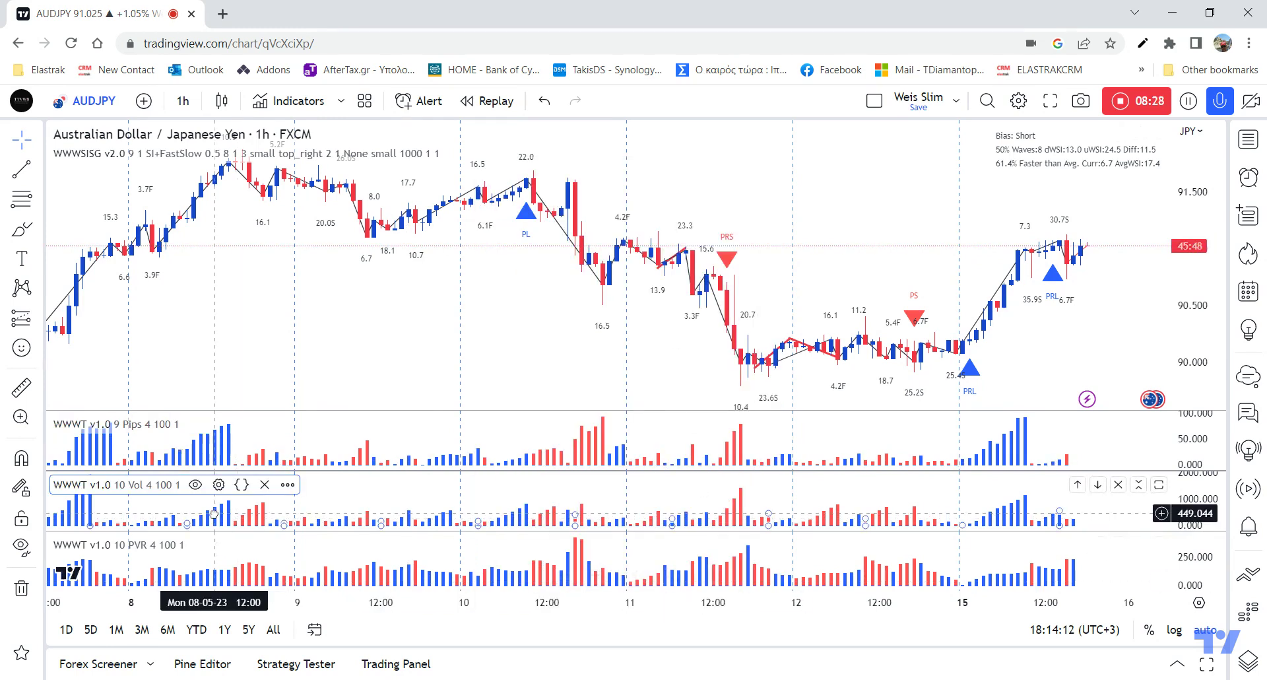
# Set the AutoSensitivity of the WWWT v1.0 Vol indicator to 9 and apply it
pyautogui.click(219, 484)
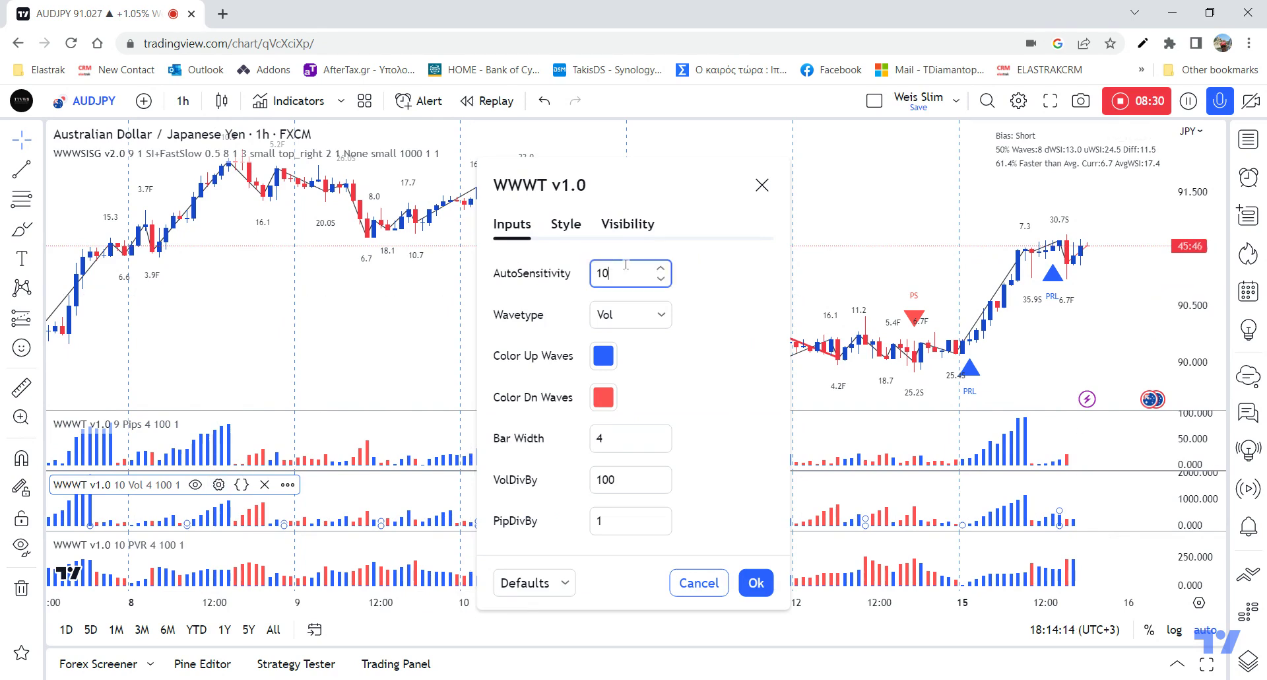
pyautogui.click(661, 279)
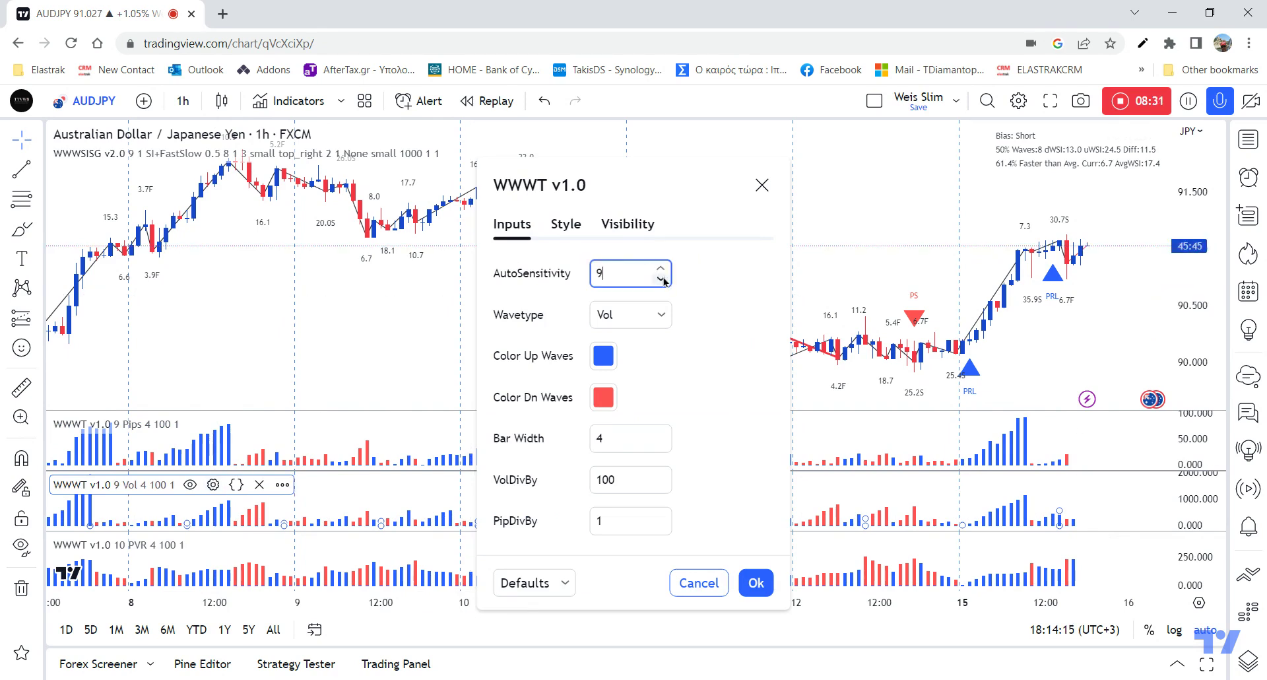
pyautogui.click(756, 582)
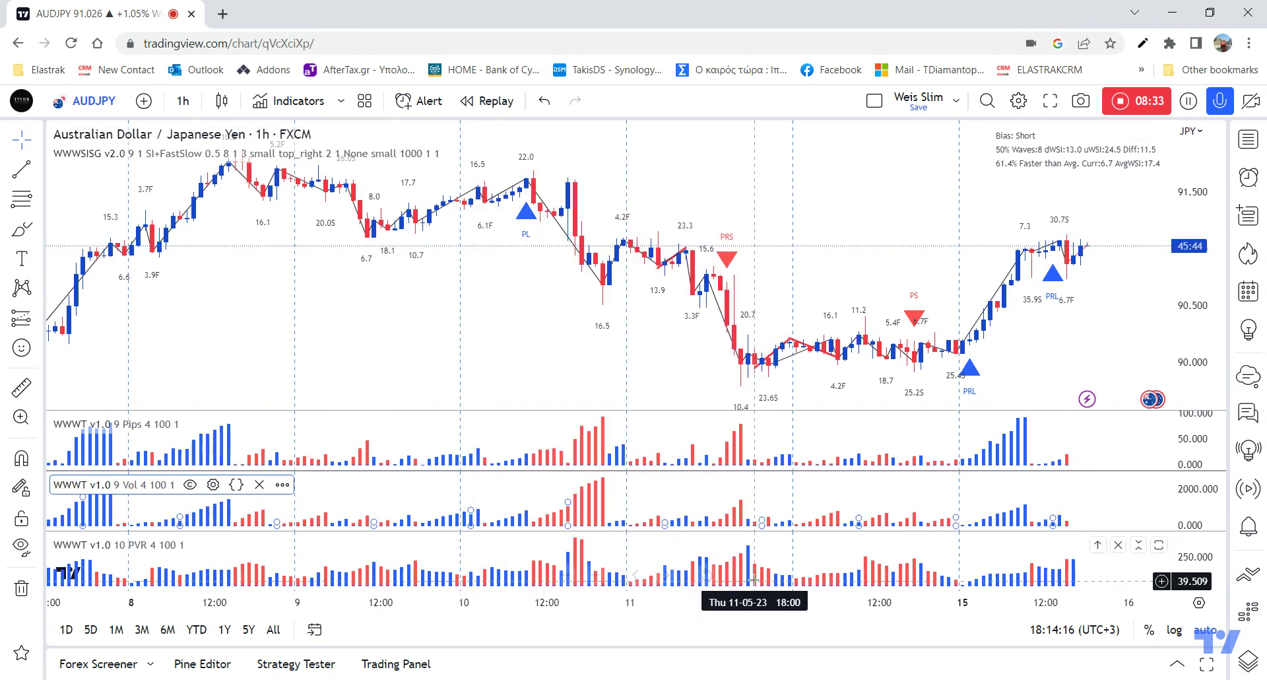
# Set the AutoSensitivity of the WWWT v1.0 PVR indicator to 9 and apply it
pyautogui.click(244, 578)
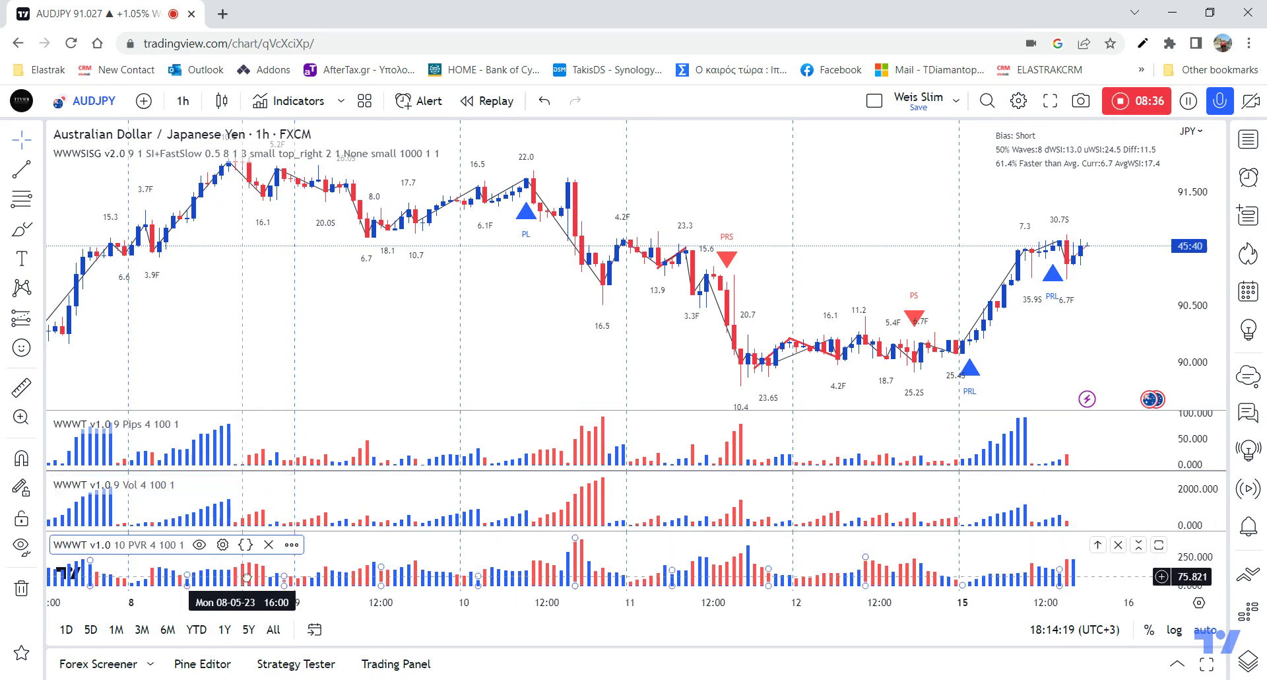
pyautogui.click(223, 544)
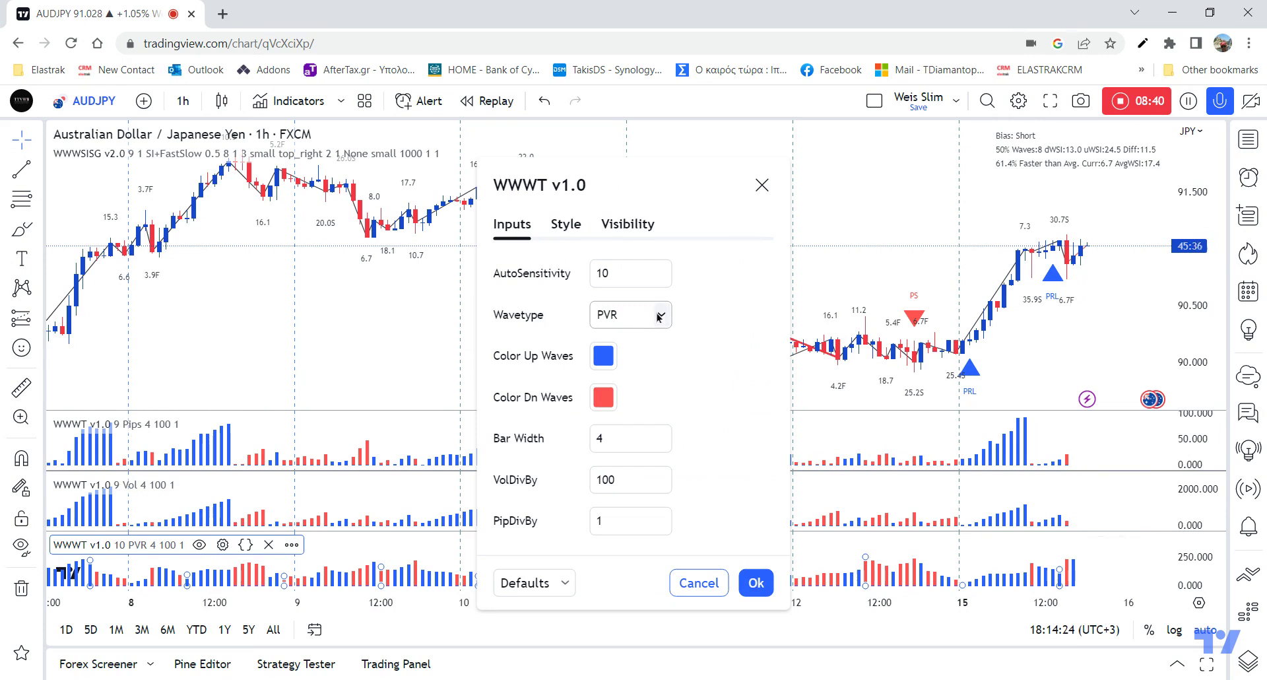
pyautogui.click(661, 280)
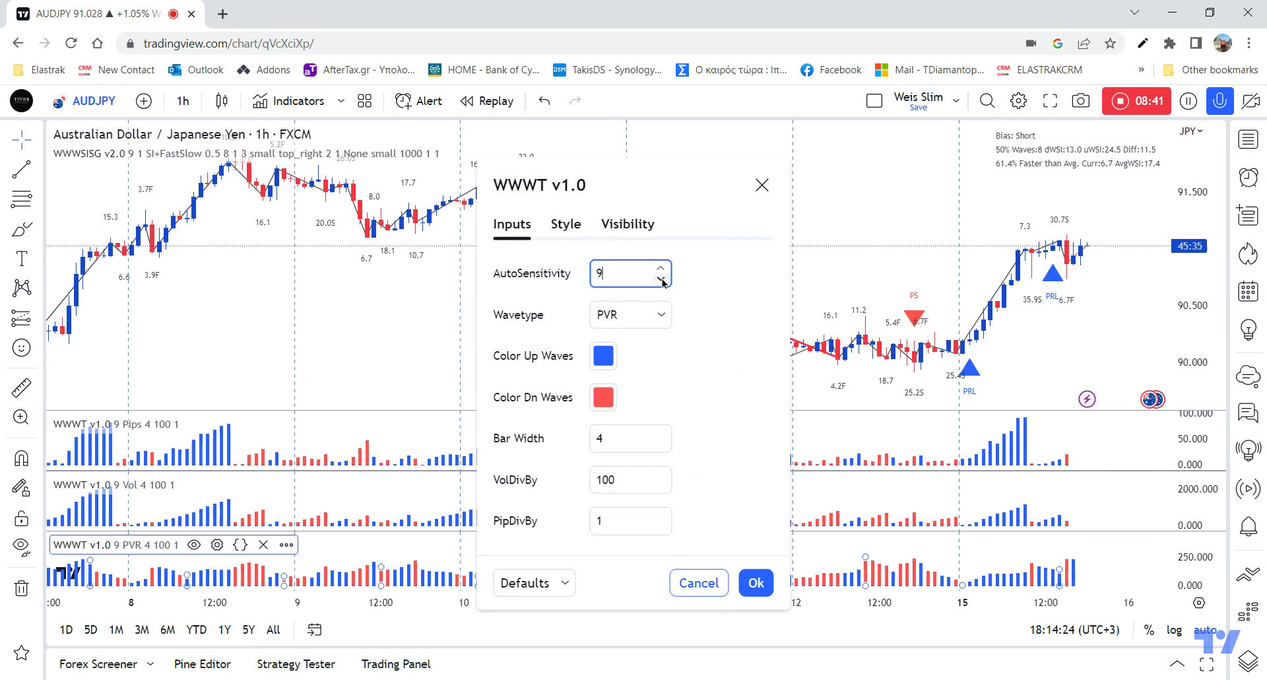
pyautogui.click(756, 582)
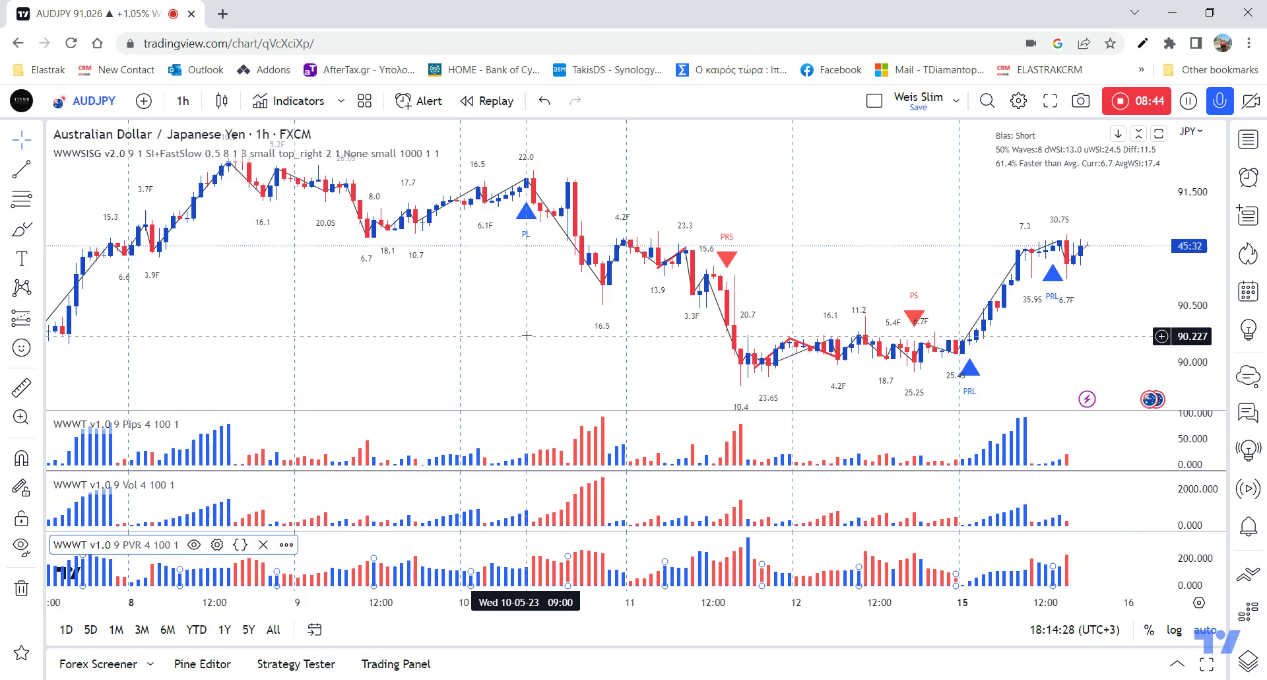
pyautogui.scroll(1, 526, 335)
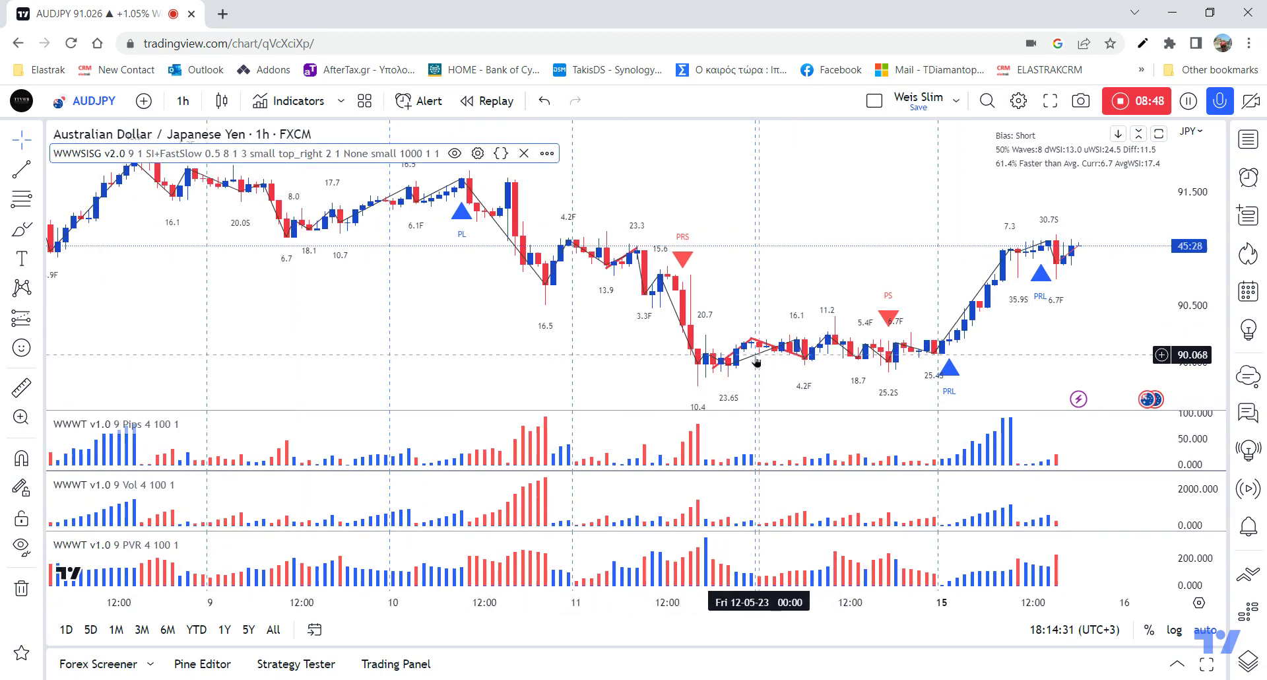
pyautogui.scroll(1, 756, 359)
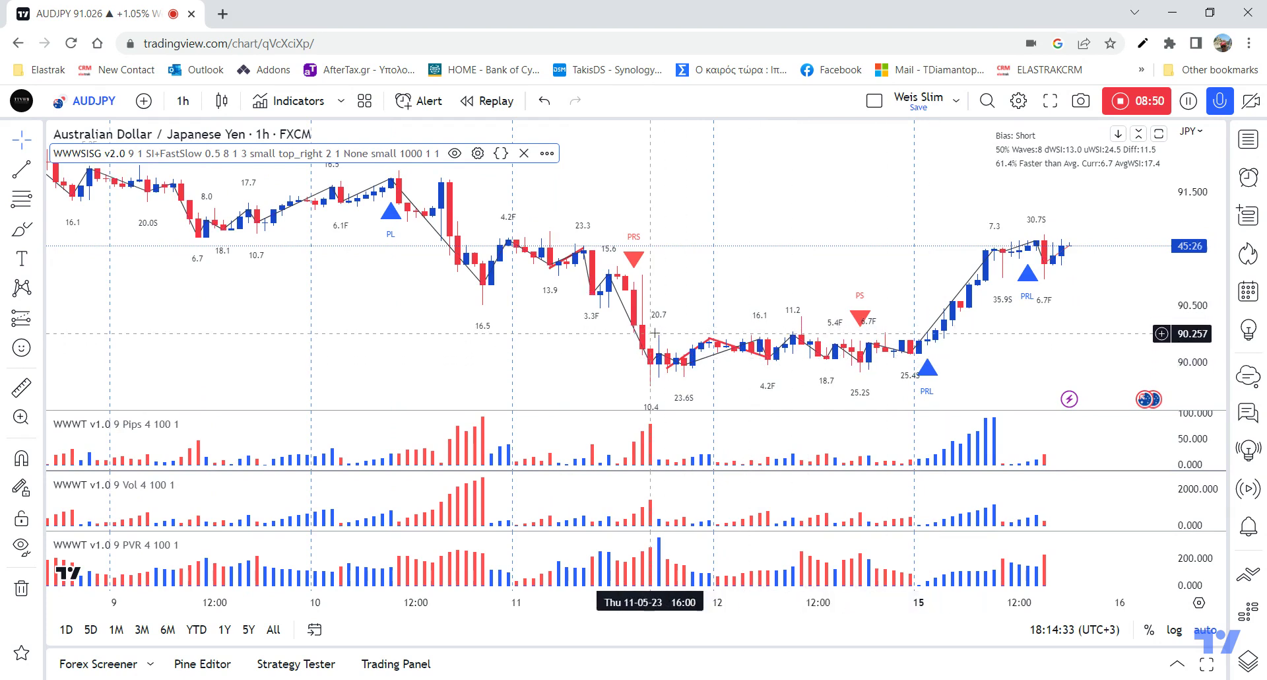
pyautogui.scroll(-2, 505, 342)
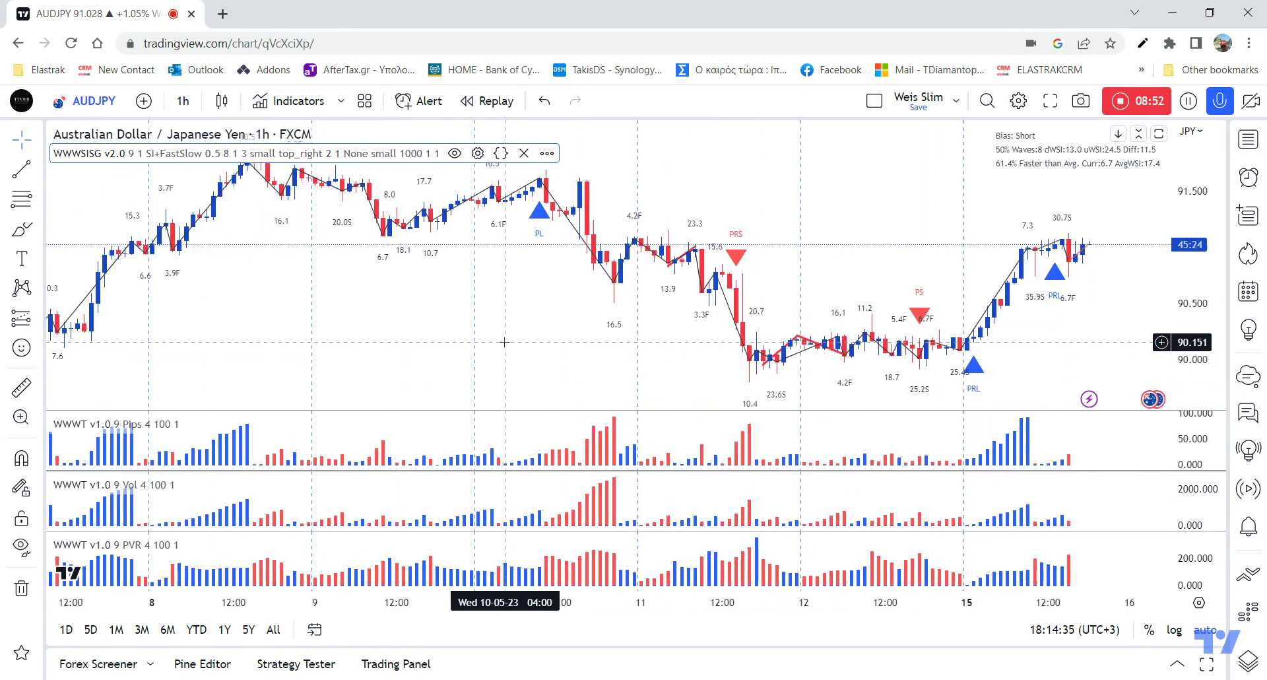
pyautogui.moveTo(531, 343); pyautogui.dragTo(735, 346)
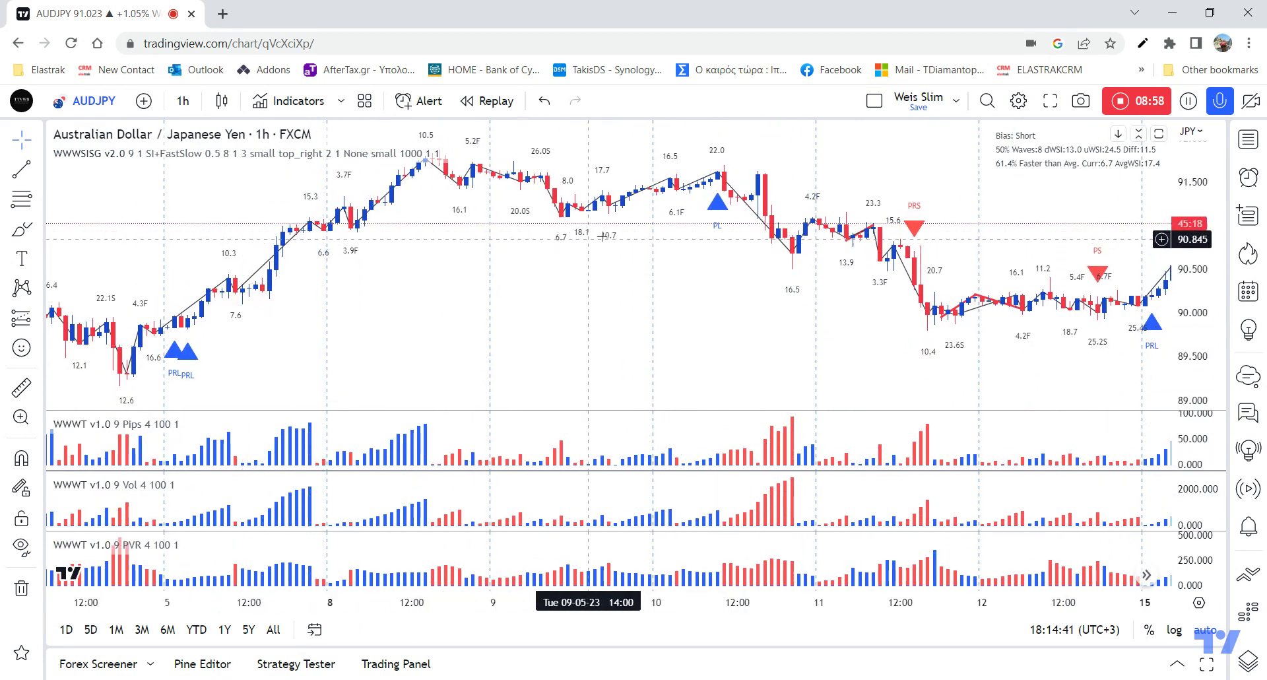
pyautogui.moveTo(769, 264); pyautogui.dragTo(645, 260)
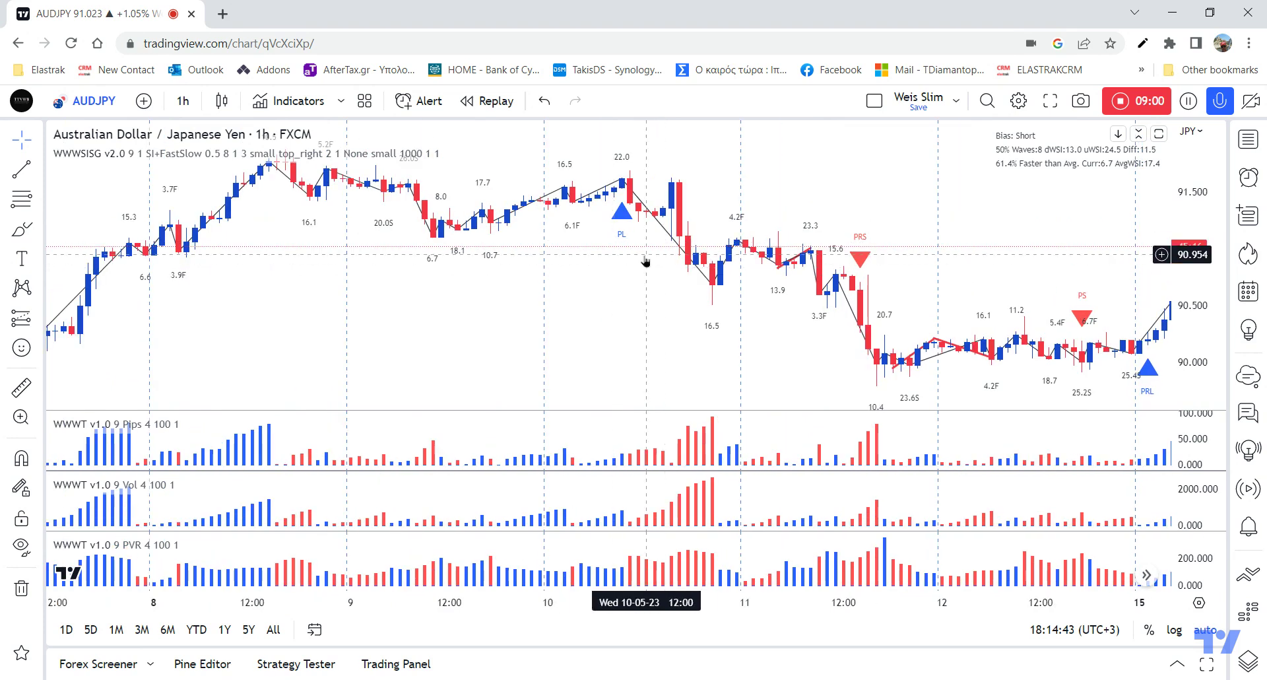